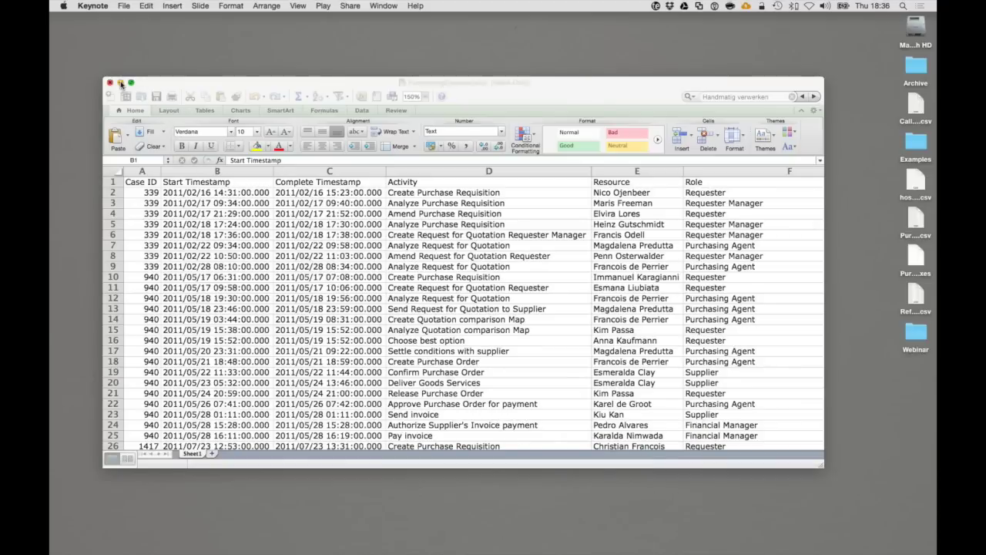
Put away the spreadsheet, switch to the minimized UXS Loans page in Safari, and move and enlarge its window
click(120, 82)
mouse_move(708, 553)
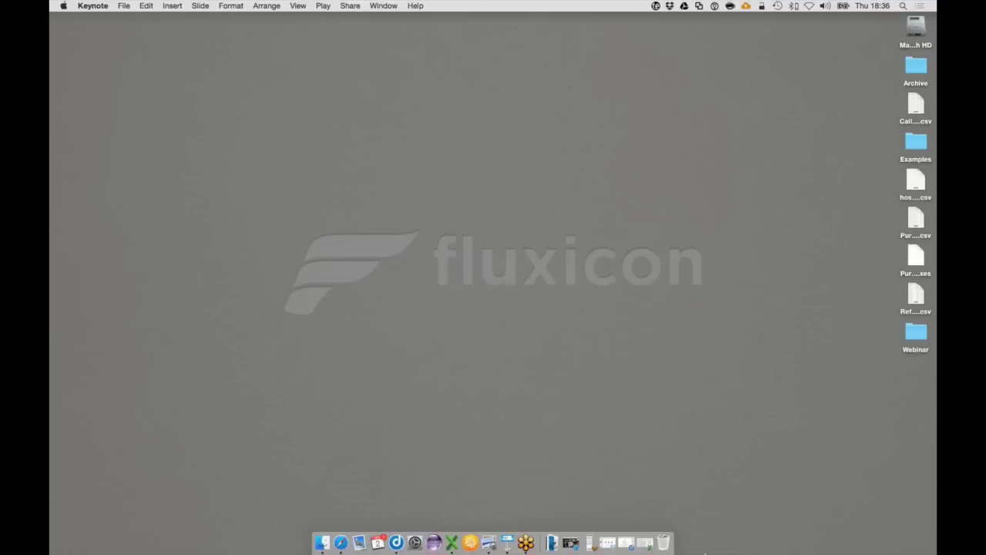
click(571, 541)
drag(709, 121, 594, 45)
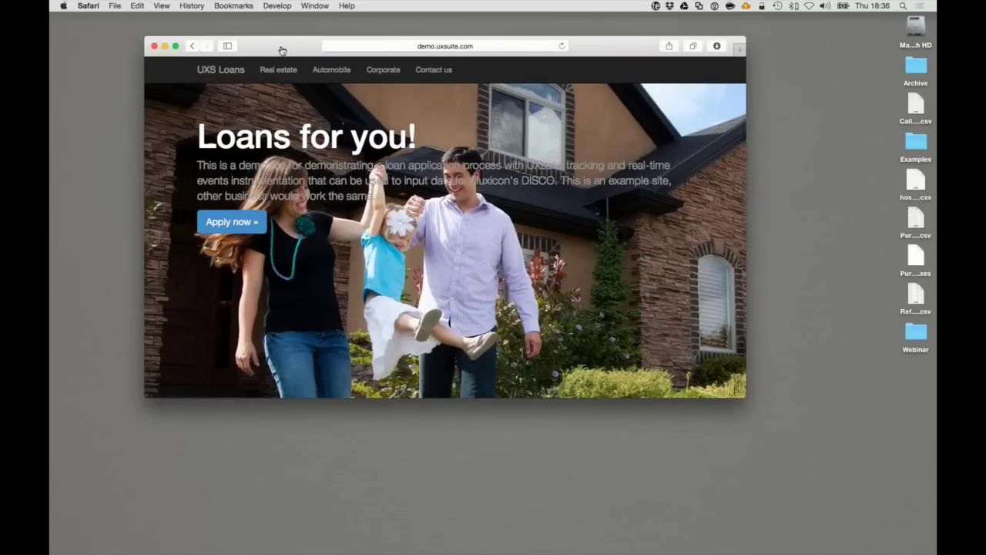
drag(282, 49, 282, 31)
drag(738, 375, 763, 516)
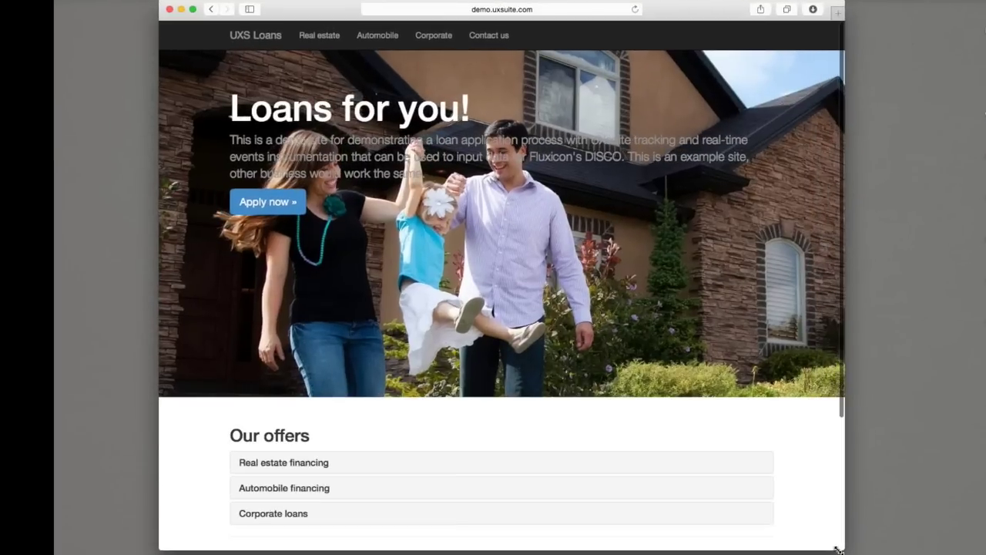
Expand the real estate financing offer, then start a loan application for real estate loans
click(274, 466)
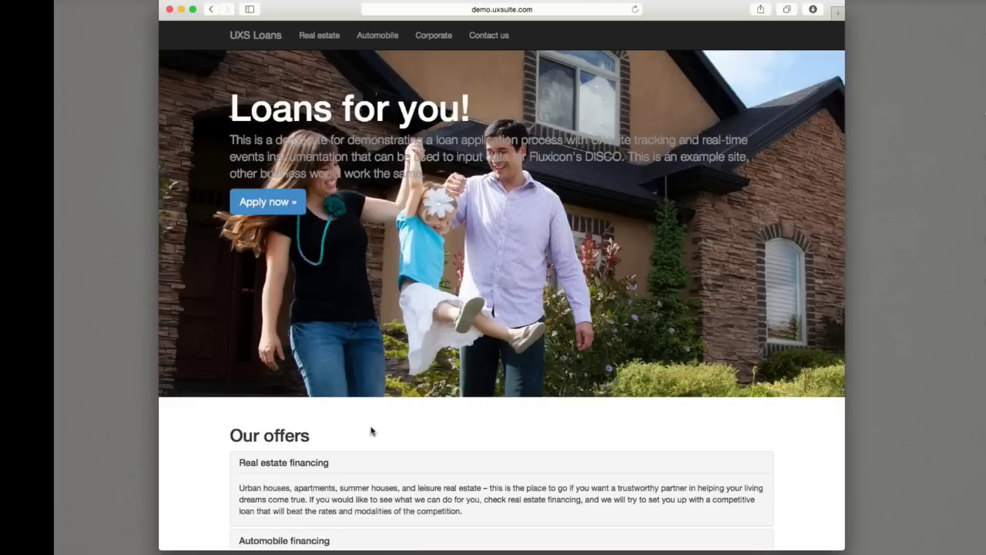
drag(377, 423, 380, 393)
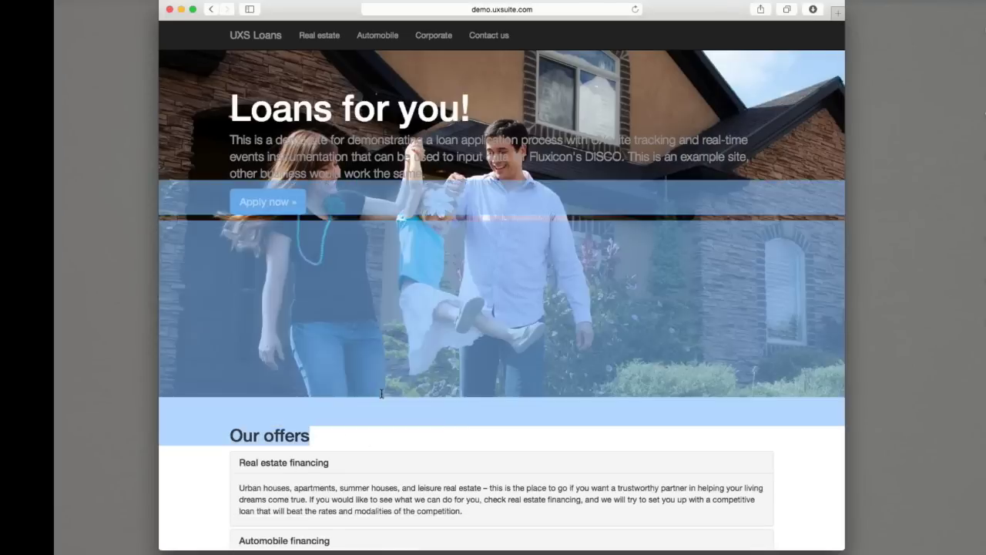
click(380, 504)
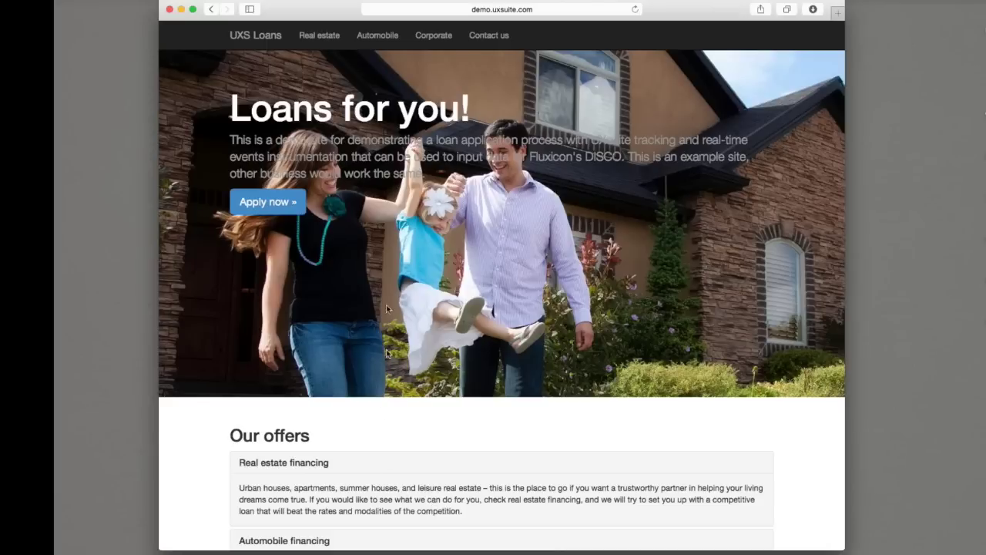
click(270, 203)
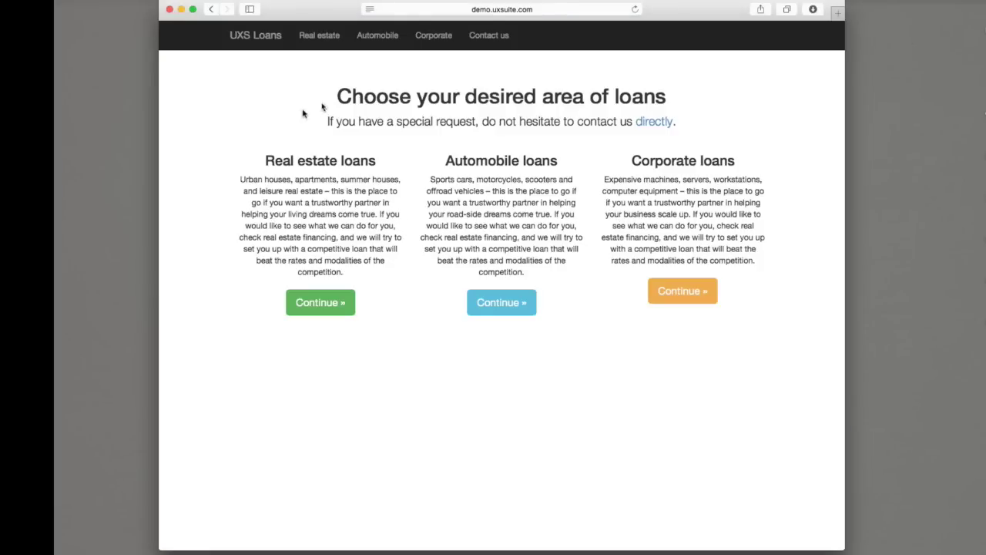
click(318, 304)
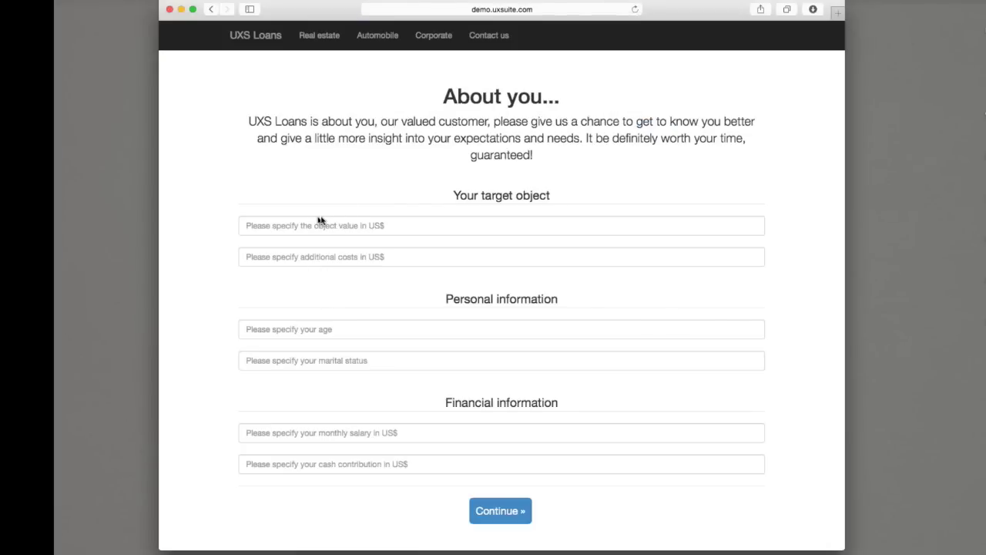
Enter 200000 US$ as the target object's value, leaving the additional costs blank
click(374, 227)
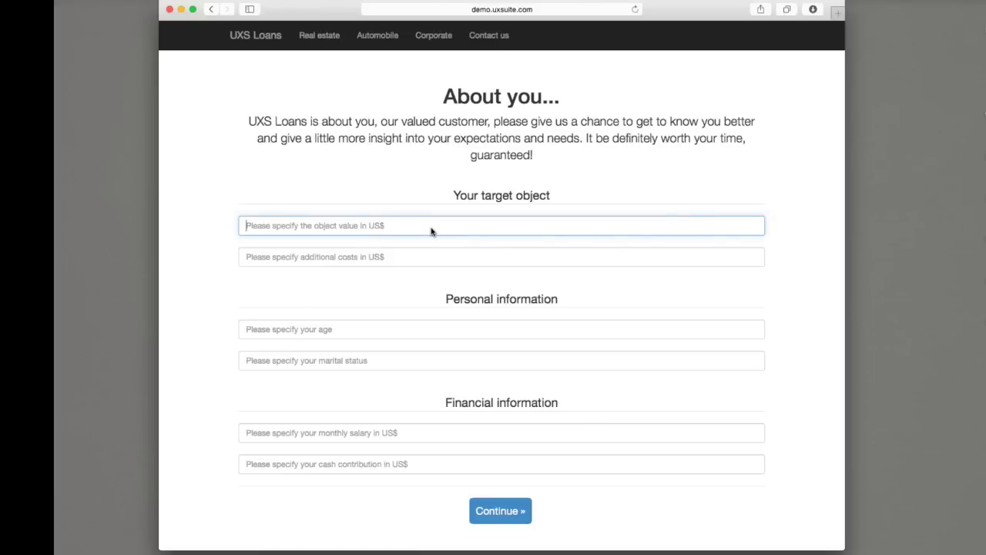
text(20)
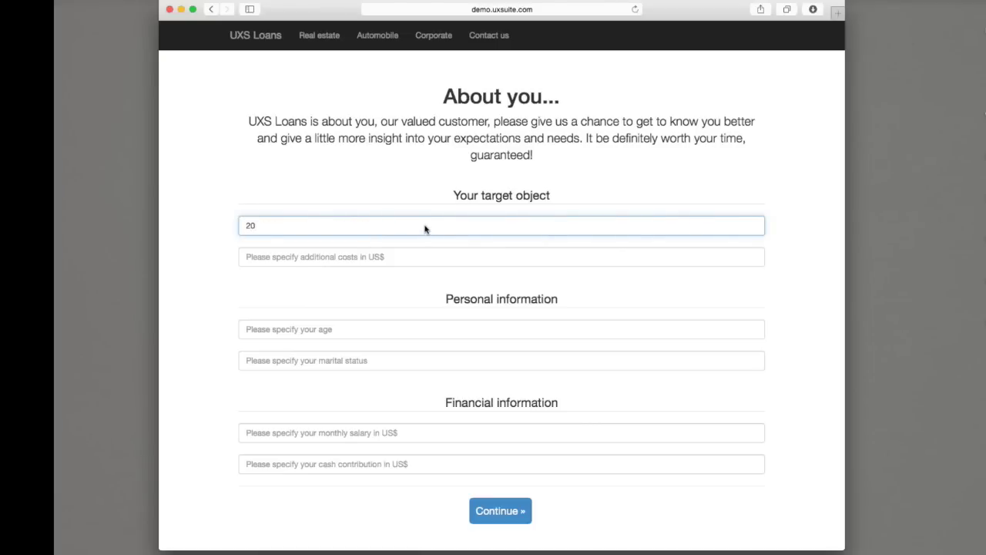
text(0000)
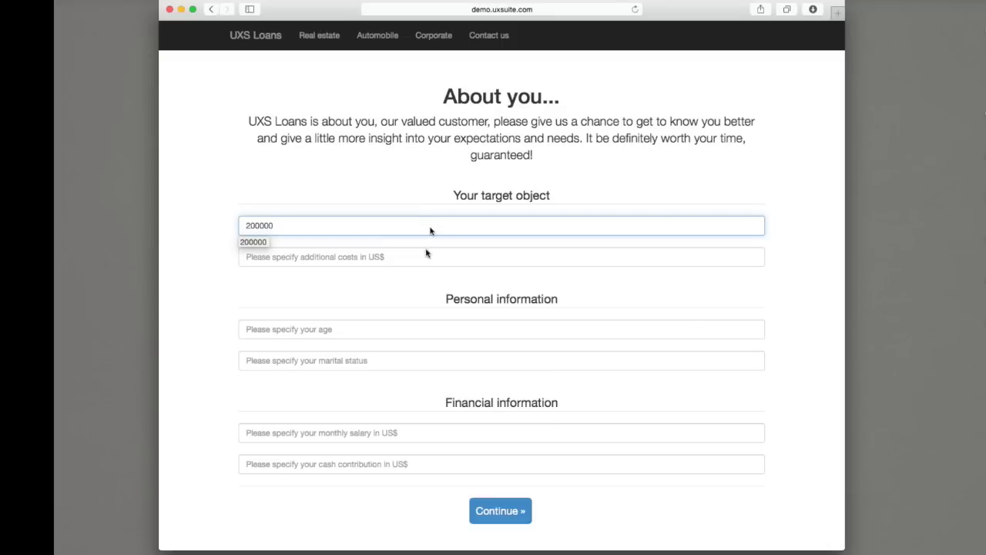
click(414, 258)
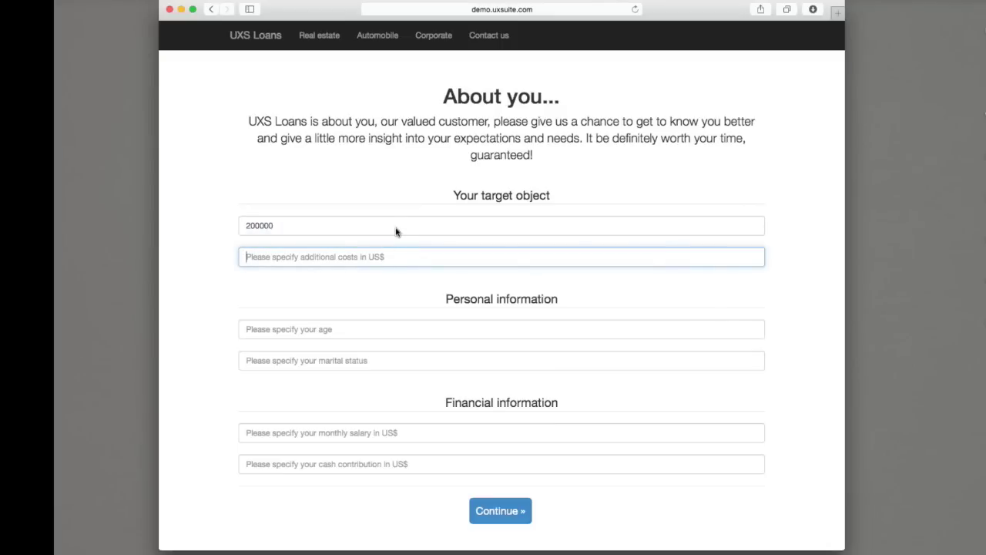
click(397, 230)
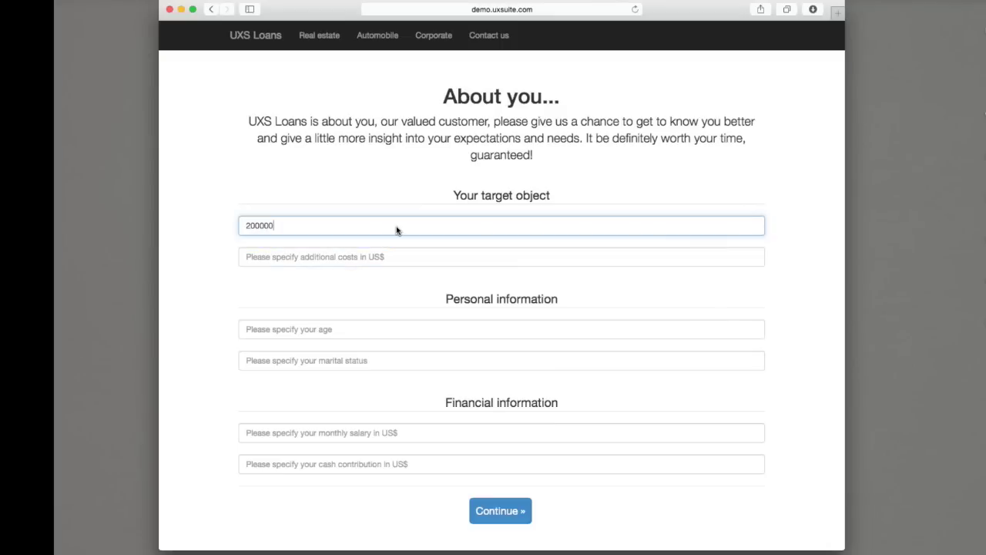
Enter 40 as the age in the personal information, without specifying a marital status
click(383, 336)
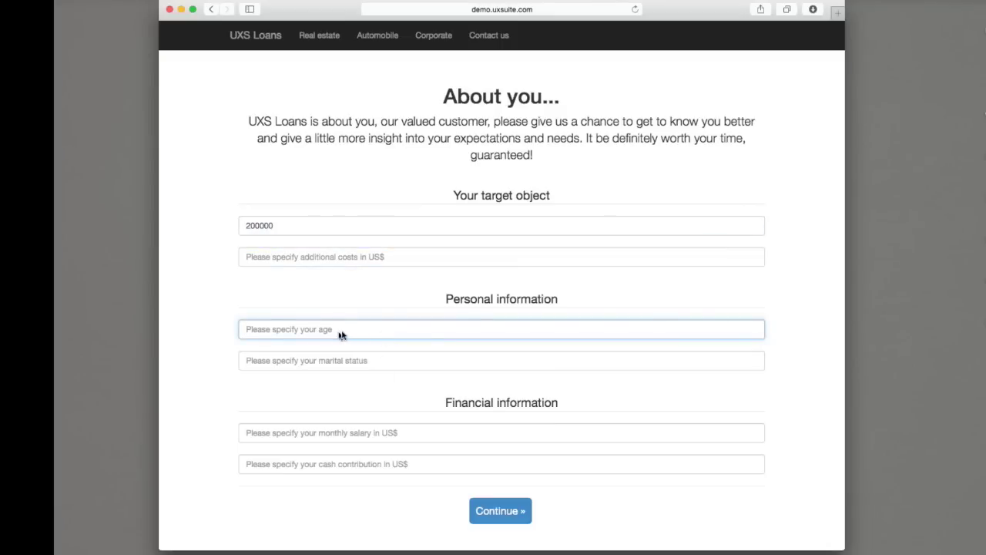
text(40)
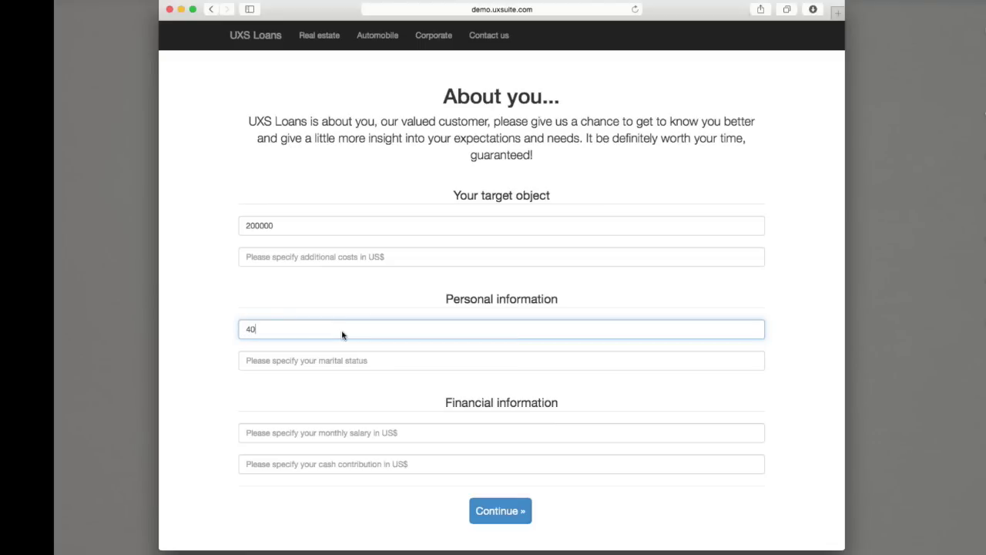
click(357, 361)
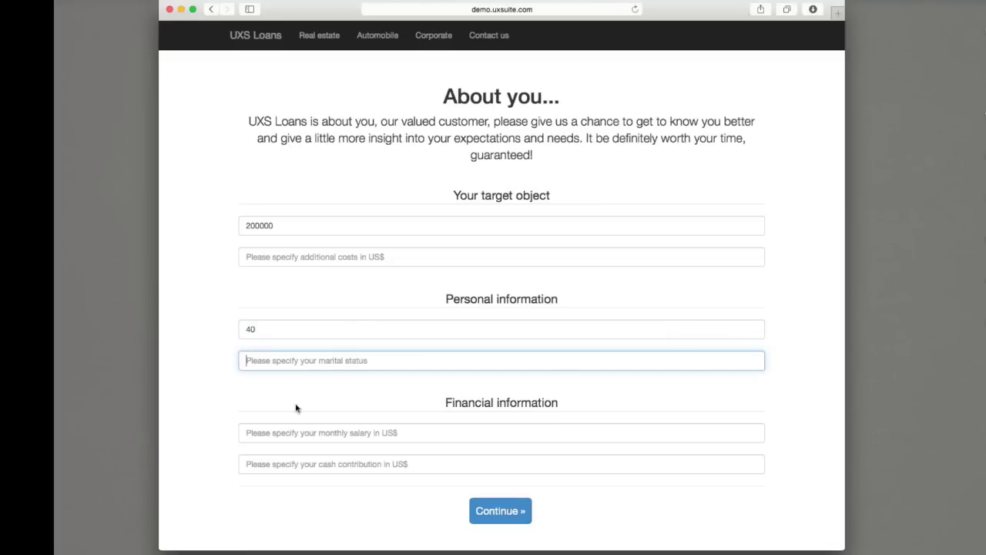
Enter a monthly salary of 4000 US$ and a cash contribution of 20000 US$, and continue to the appointment page
click(311, 433)
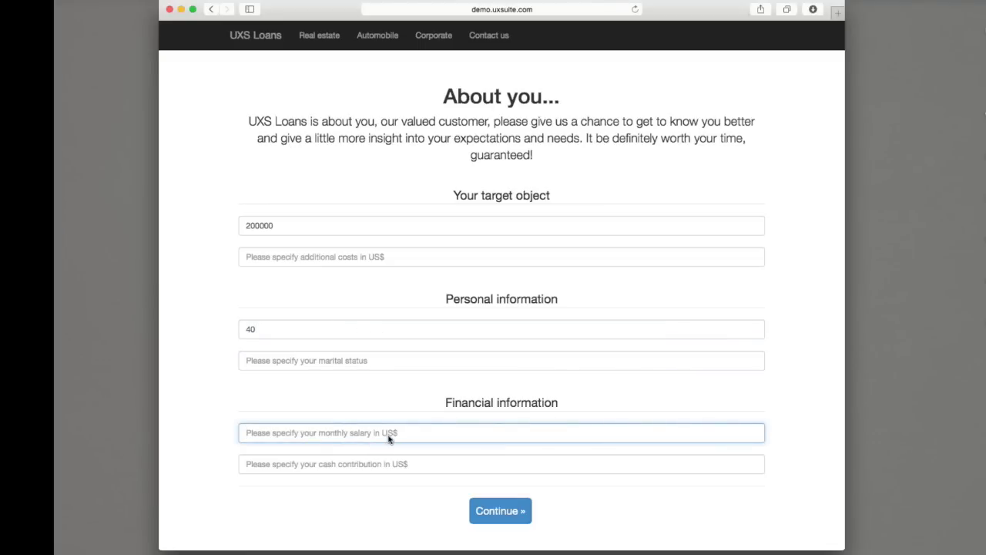
text(4000)
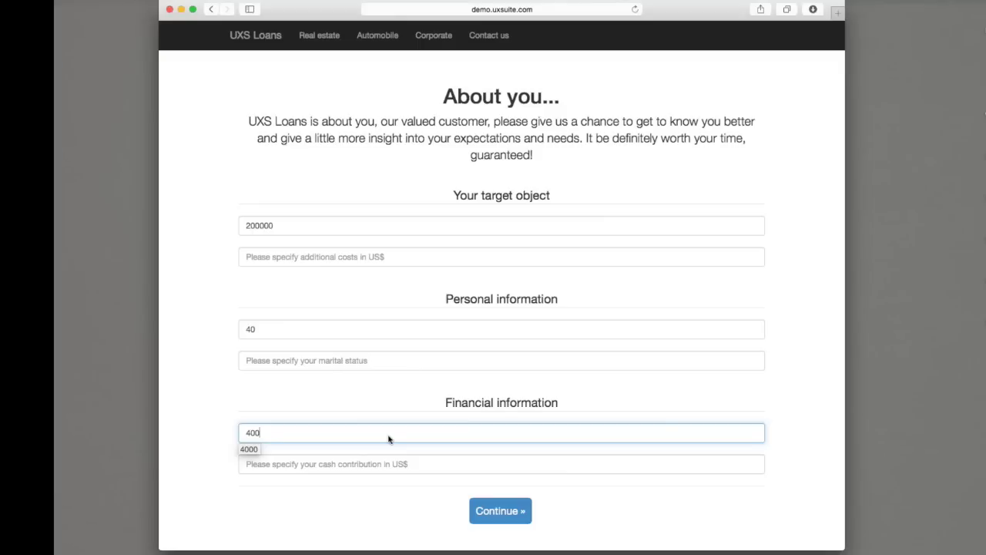
click(346, 466)
text(20000)
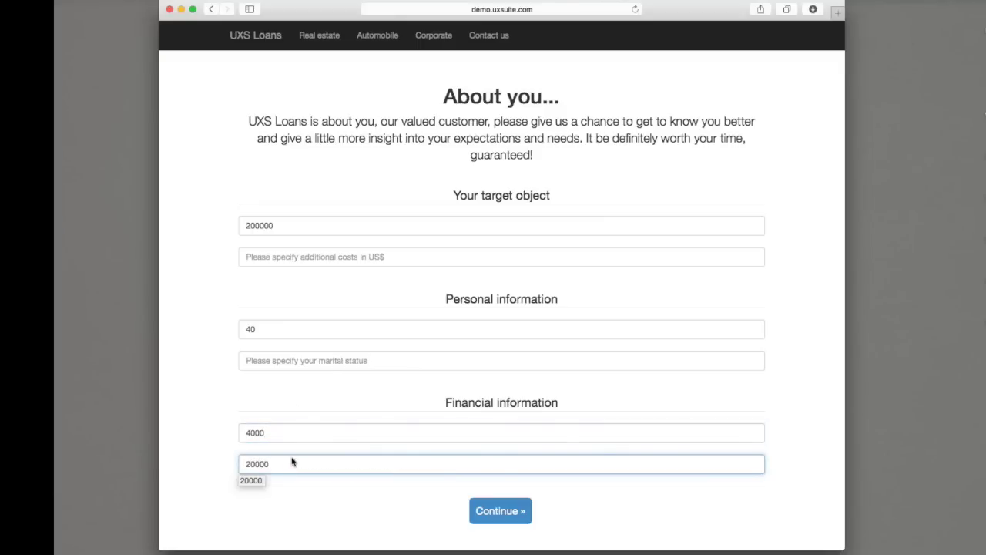
click(293, 436)
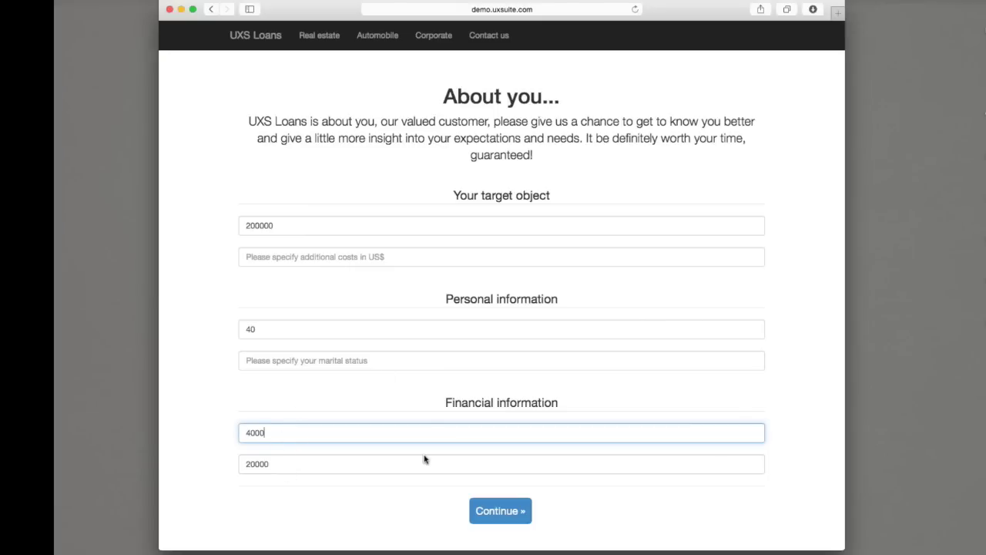
click(498, 512)
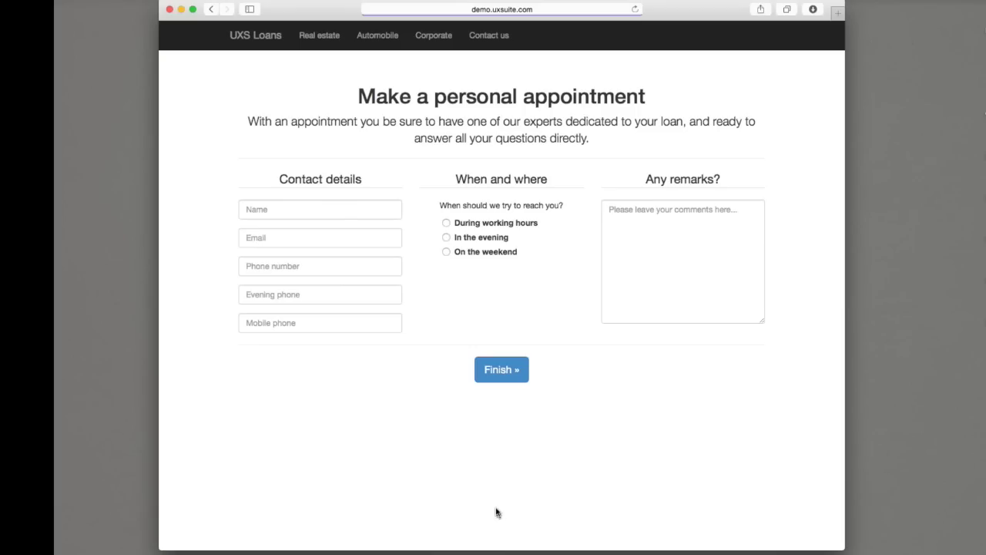
Enter the applicant's first name in the contact details and finish the appointment request
click(349, 210)
text(M)
key(BackSpace)
text(Mary)
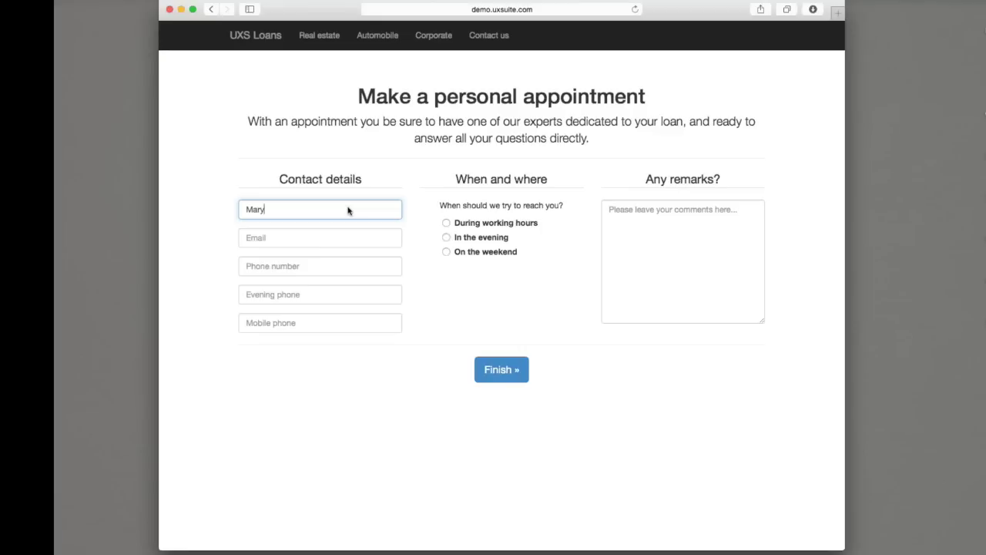
click(503, 372)
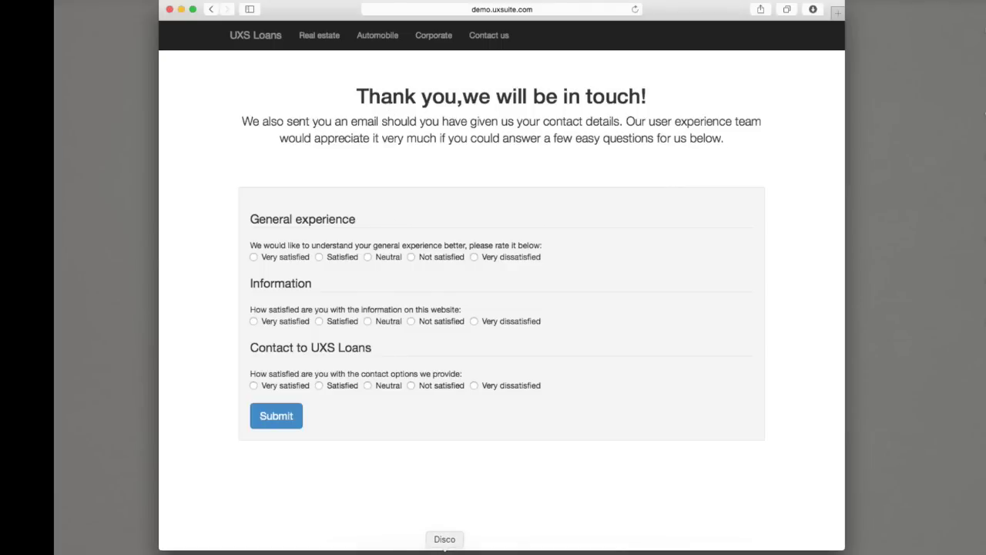
click(445, 548)
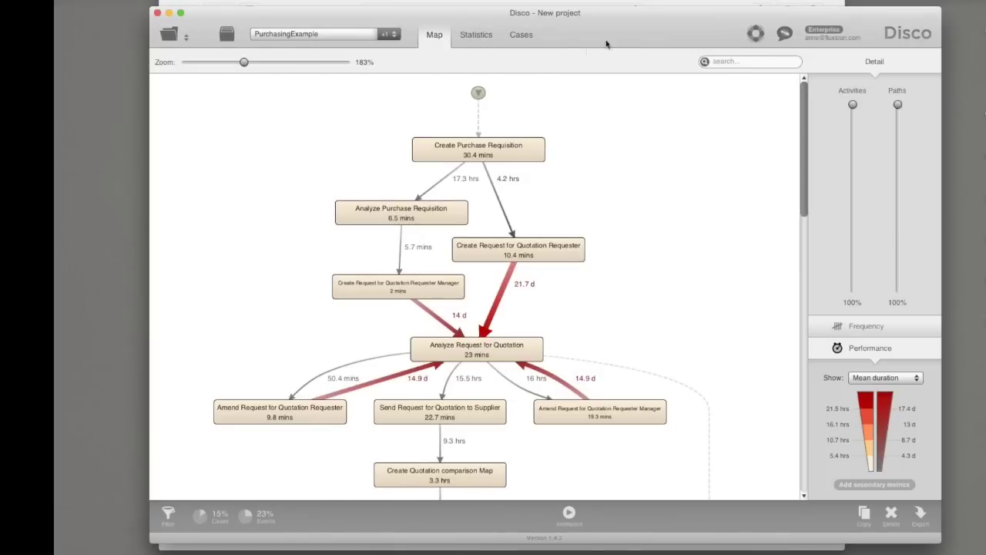
drag(628, 21, 597, 12)
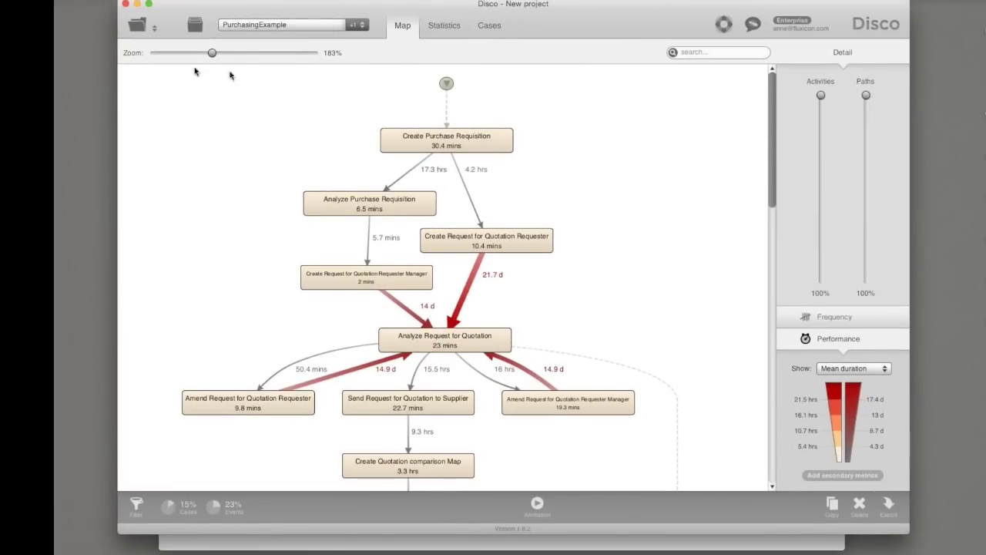
click(155, 29)
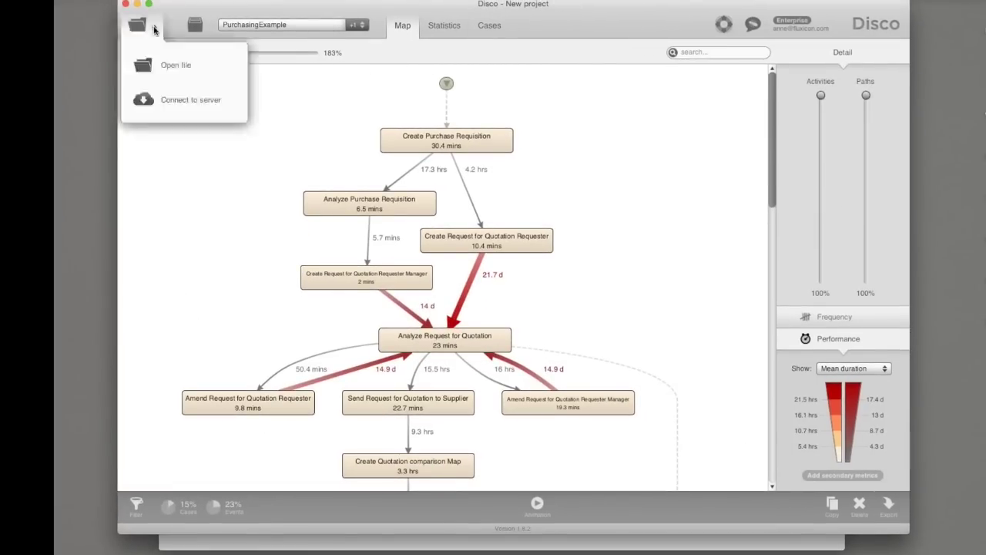
click(193, 101)
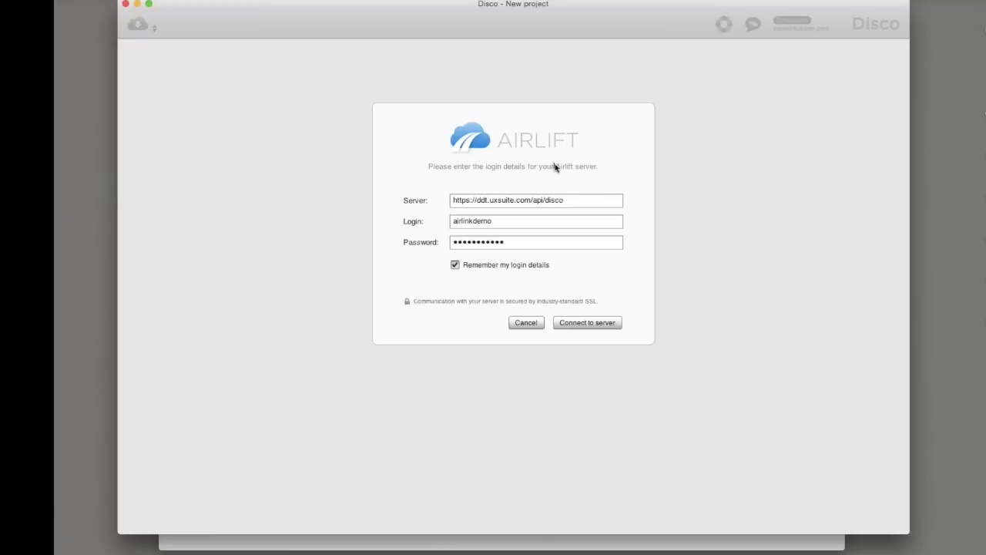
click(583, 201)
click(588, 324)
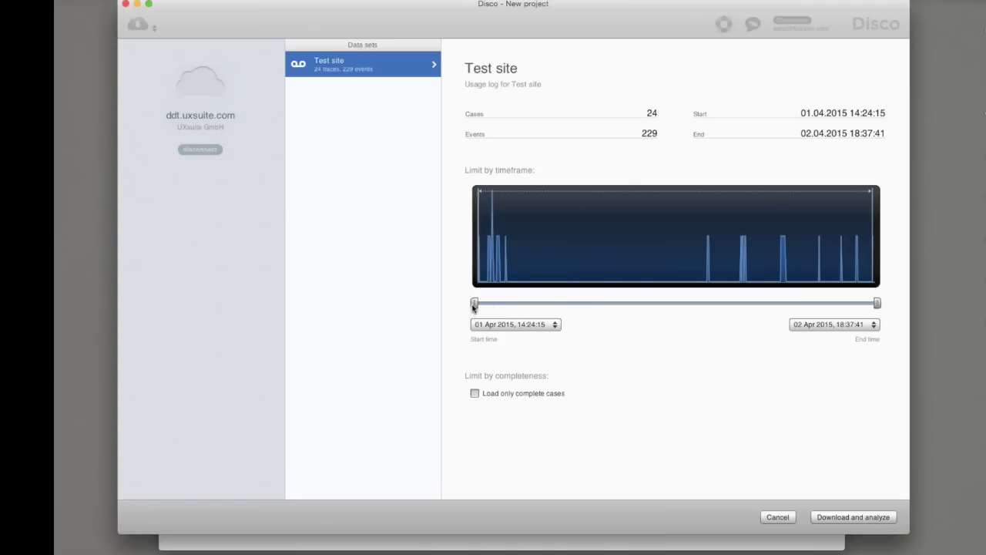
Limit the Test site data set to start at 02 Apr 2015, 17:48:14, and download it for analysis
drag(474, 304, 857, 304)
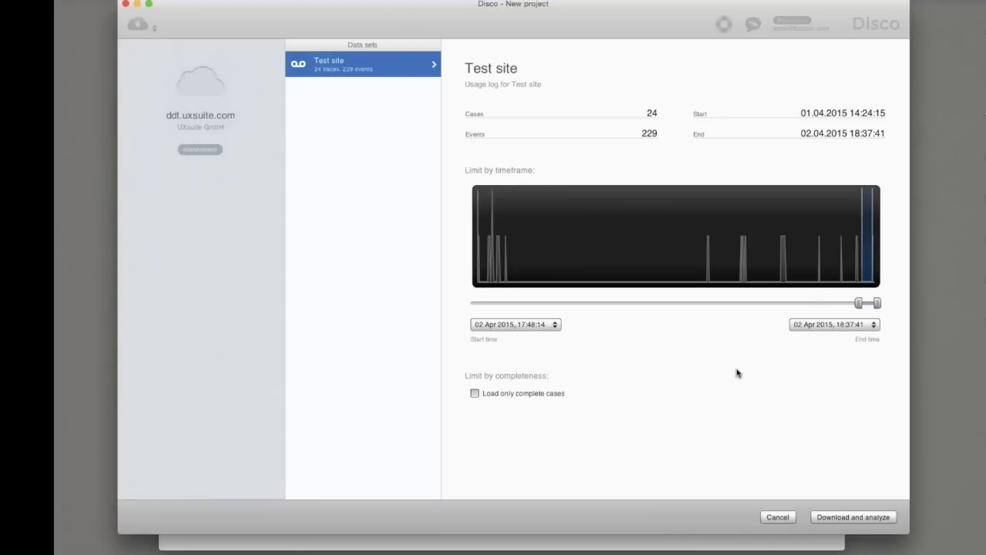
click(839, 517)
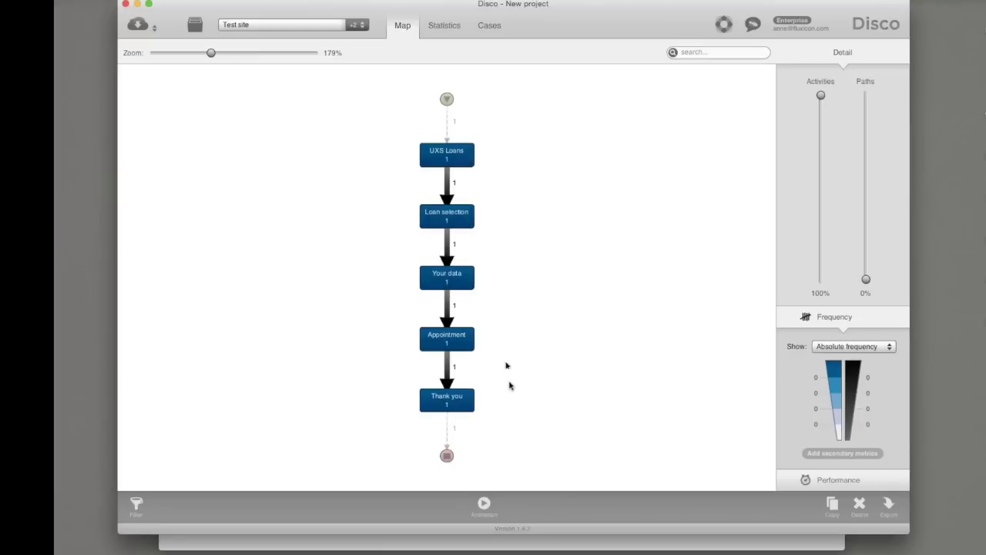
Examine the event table of the recorded session in the case view, then return to the process map
click(500, 27)
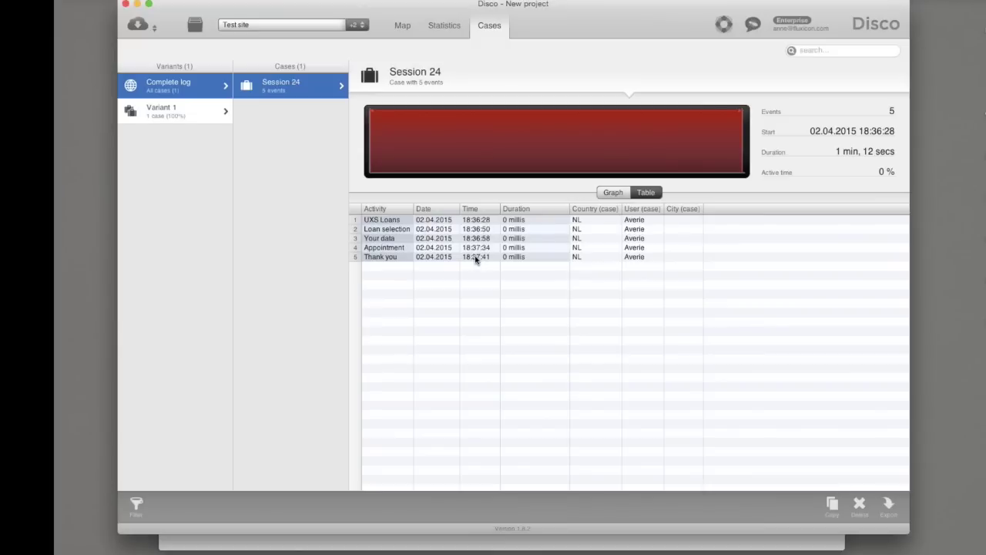
click(403, 27)
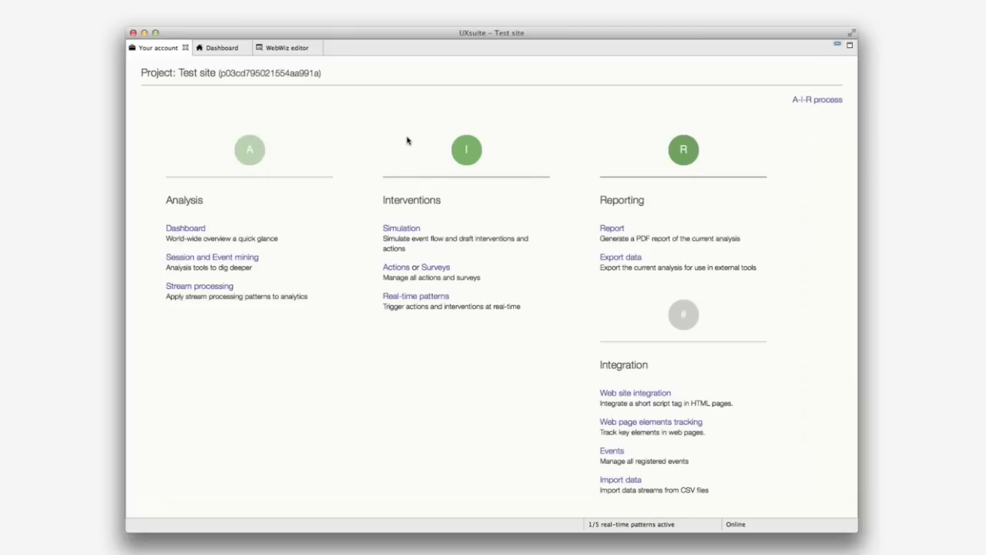
In UXsuite, activate the real-time pattern "track extended events" and open it for editing
click(401, 299)
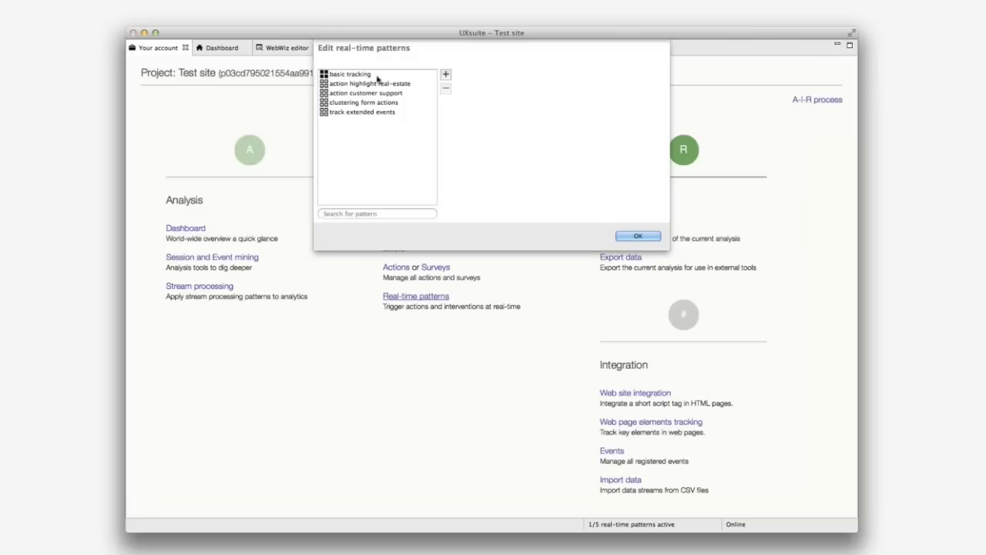
click(383, 113)
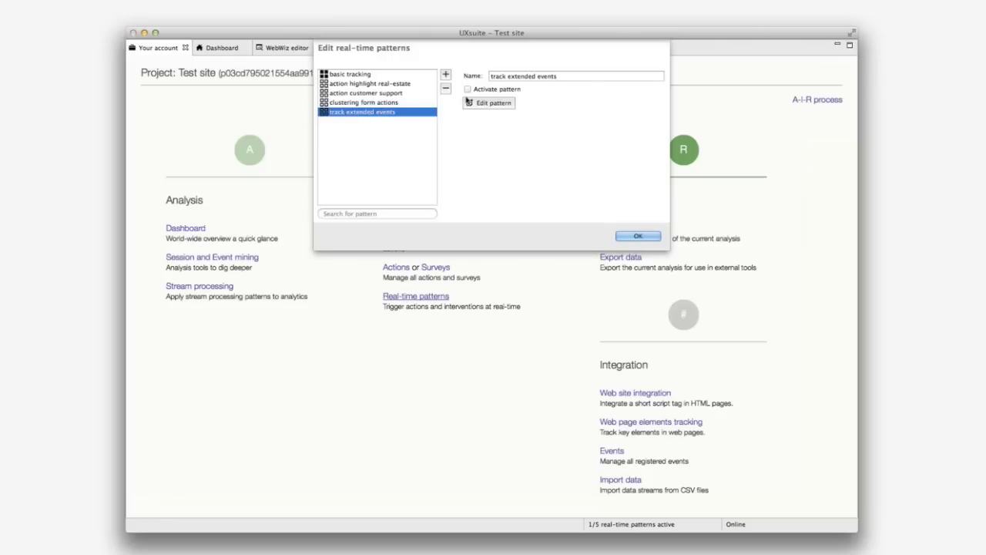
click(468, 89)
click(486, 105)
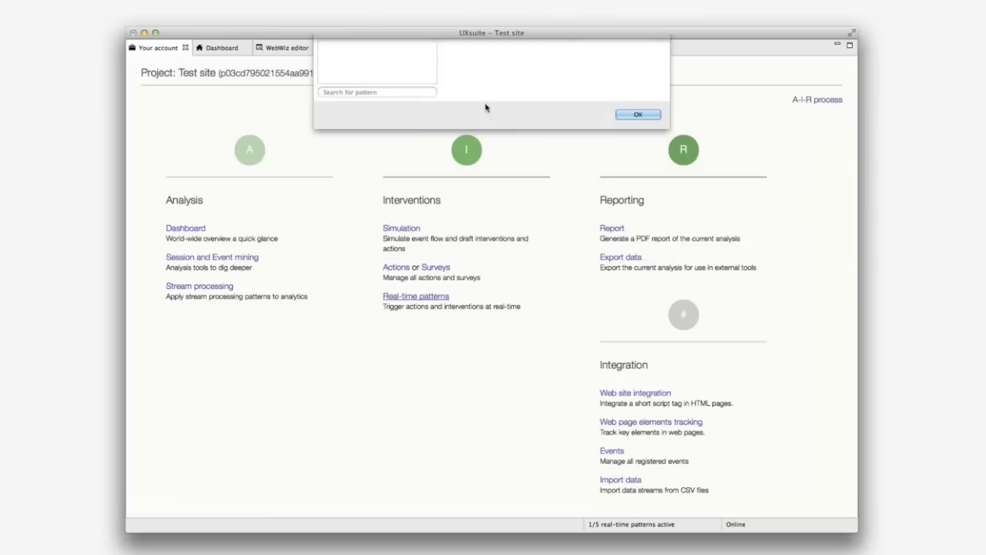
Review the tracking functions of the cash-contribution, street-value, monthly-salary and age elements on the loan form page, then return to the account overview
click(624, 423)
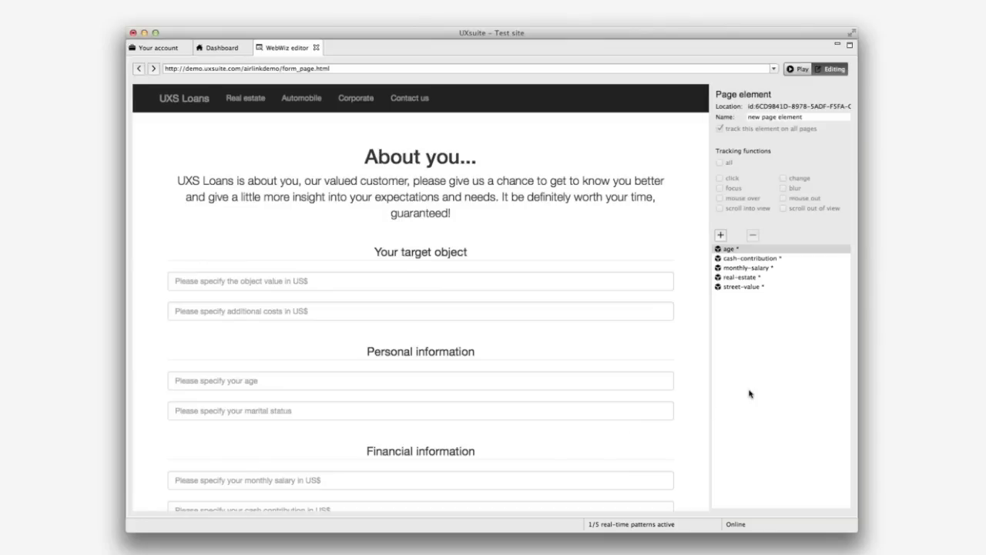
click(294, 289)
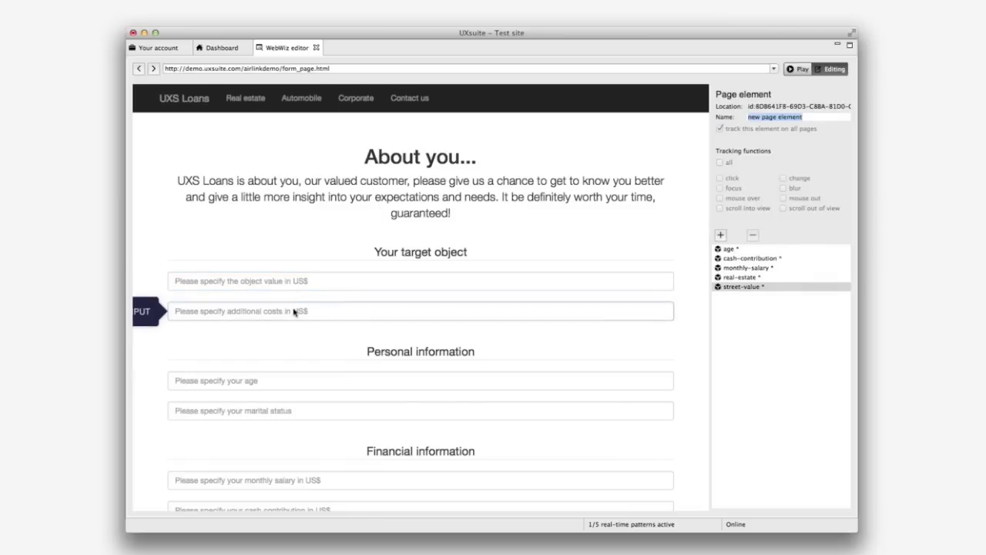
click(736, 254)
click(738, 260)
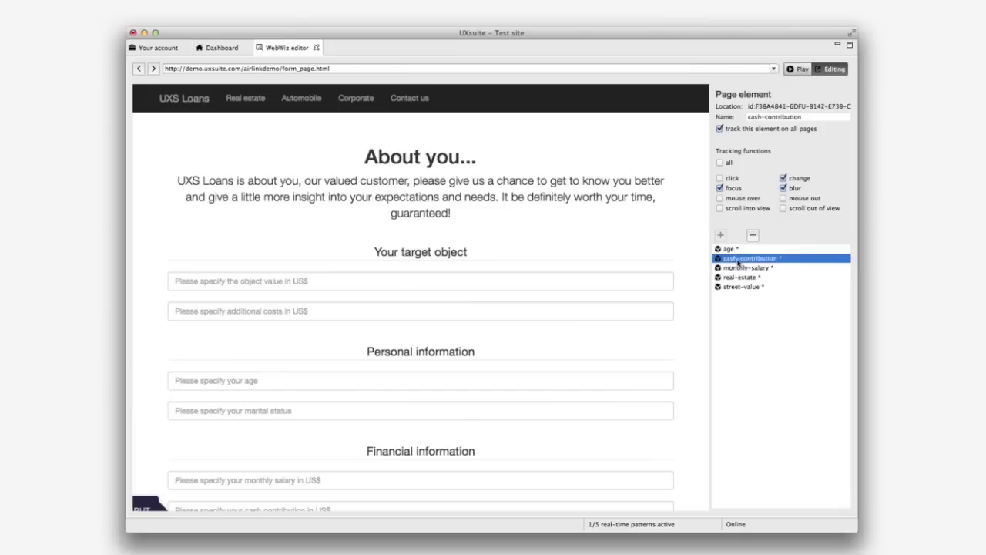
click(738, 286)
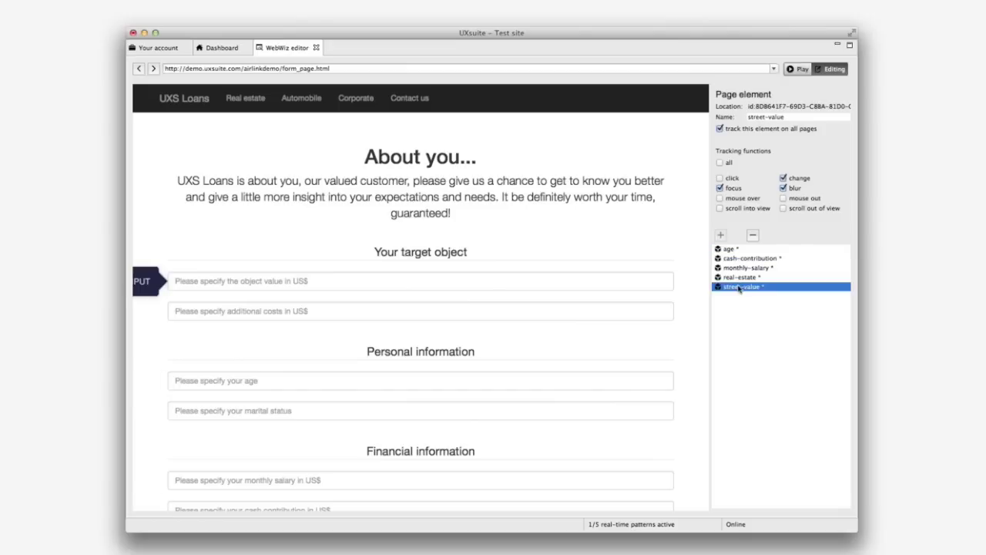
click(742, 268)
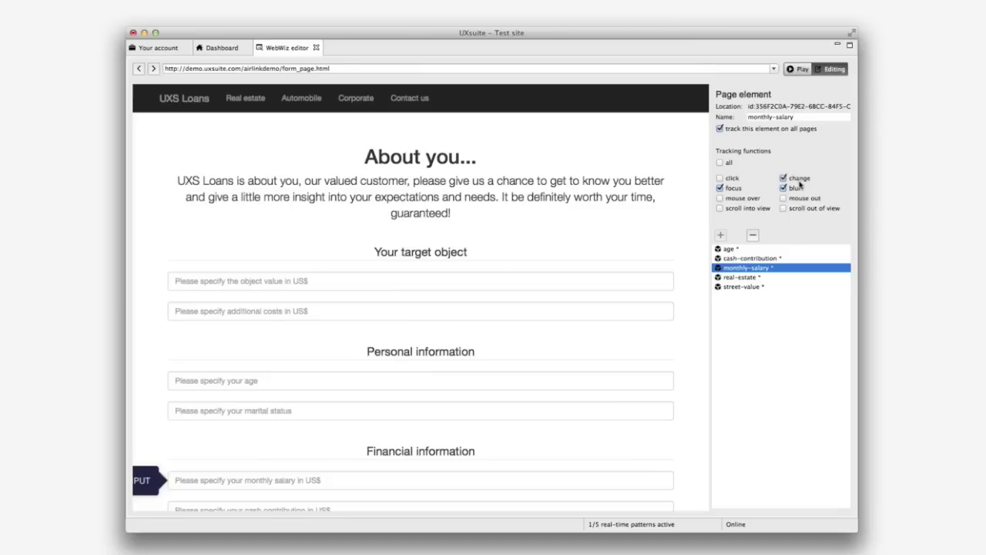
click(736, 249)
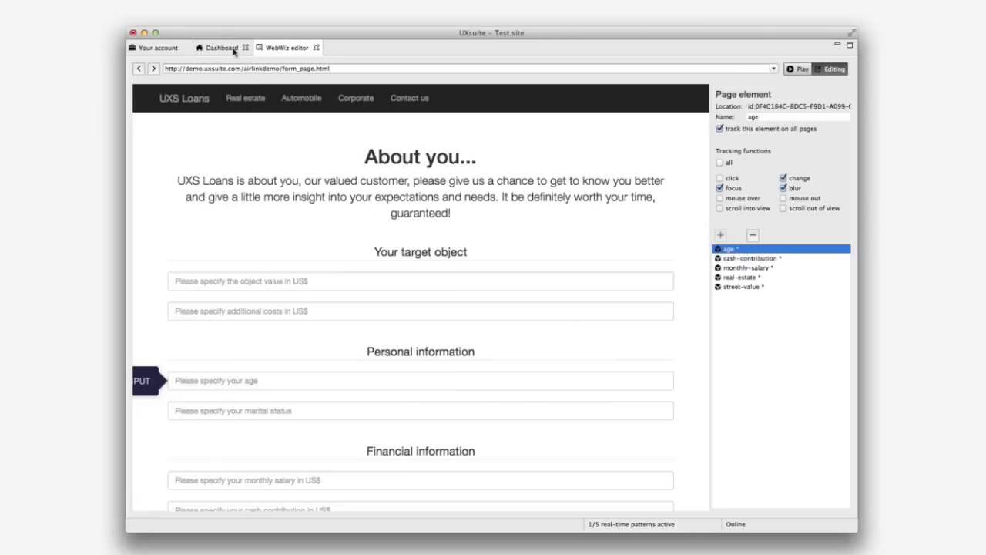
click(163, 47)
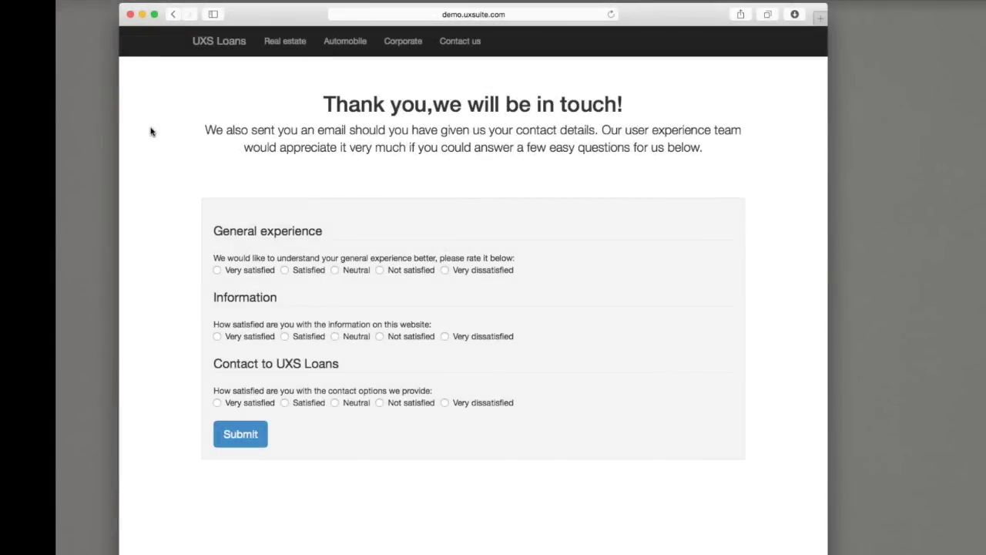
On the demo website in the browser, return to the UXS Loans home page and expand the Real estate financing offer
click(211, 44)
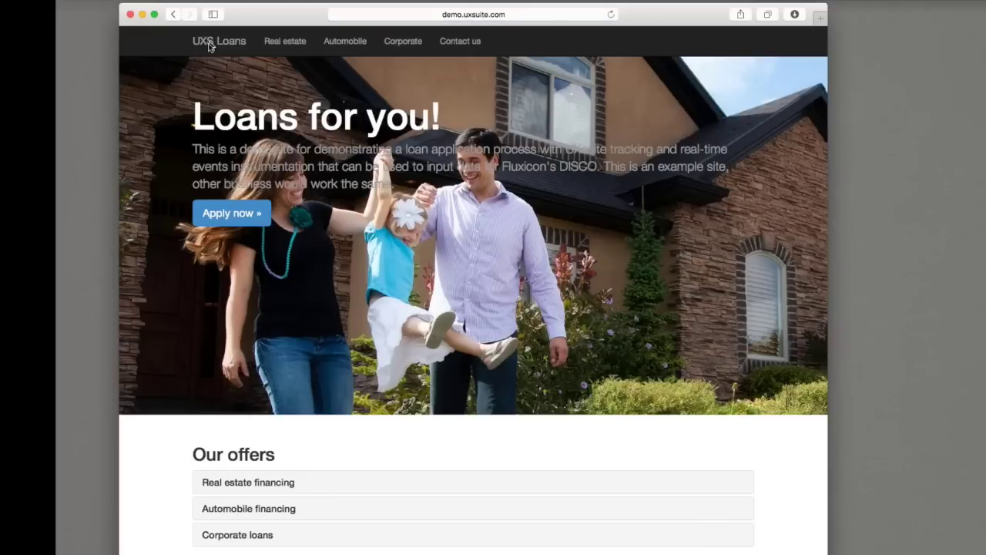
scroll(160, 467, down, 1)
scroll(159, 464, up, 1)
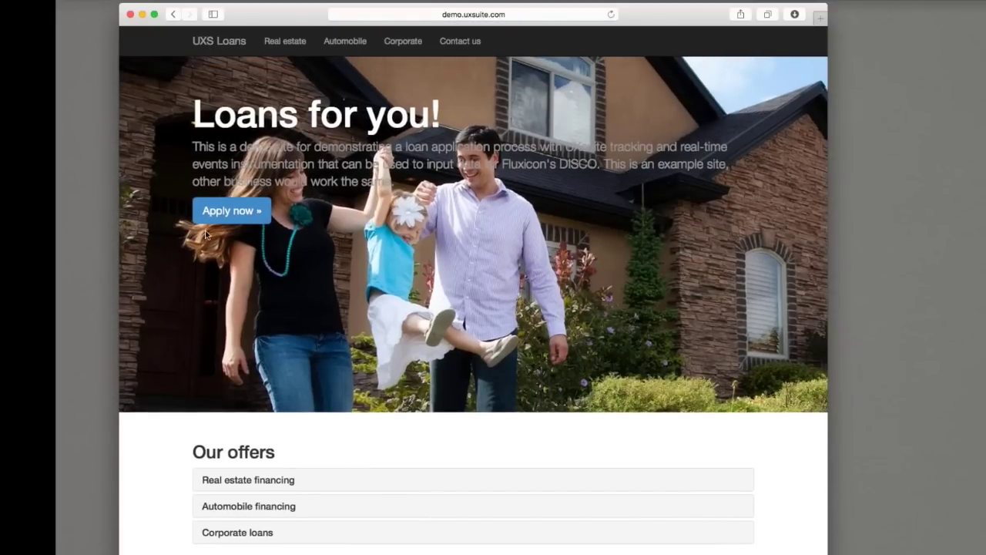
scroll(150, 486, down, 1)
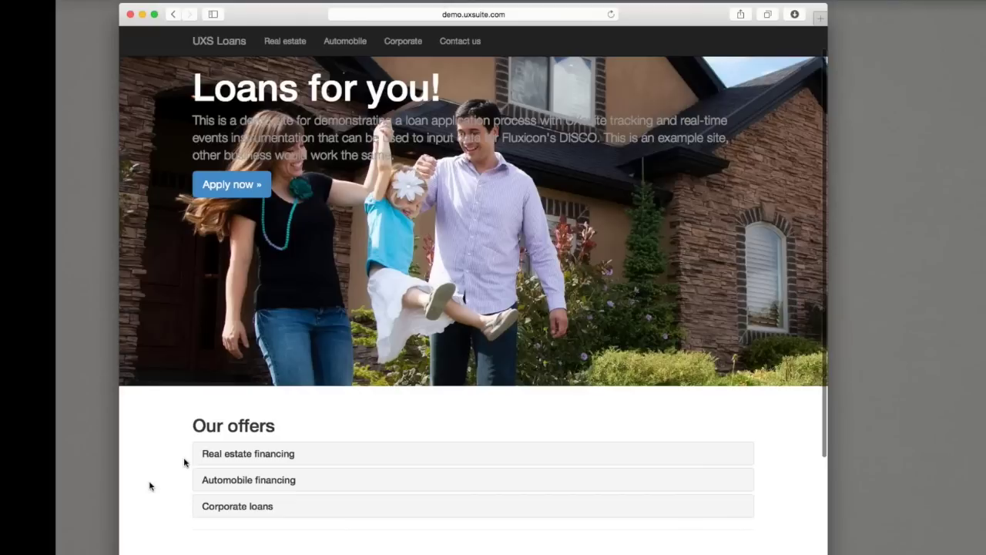
scroll(264, 458, up, 1)
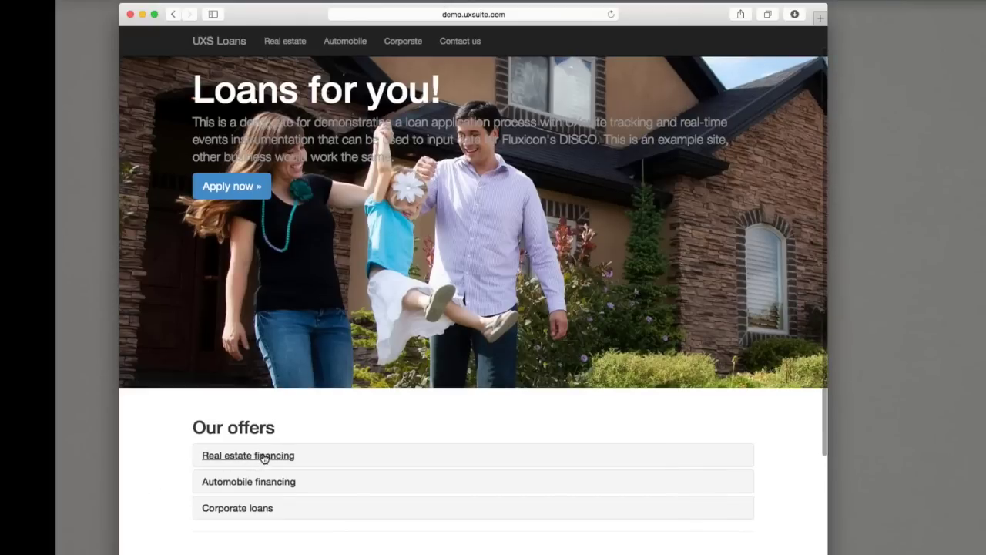
click(264, 456)
scroll(173, 513, down, 2)
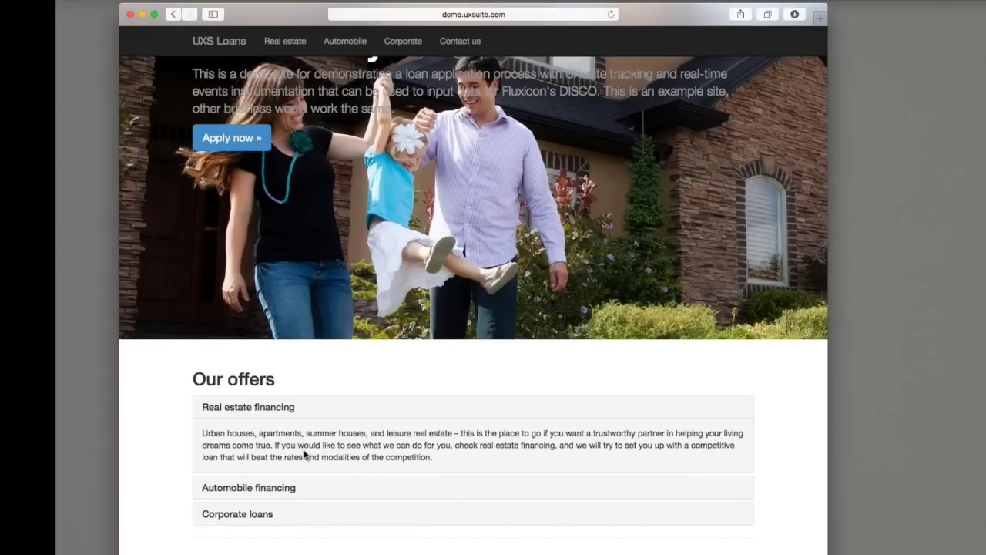
Start a loan application for real estate loans and enter 200000 as the object value
click(236, 140)
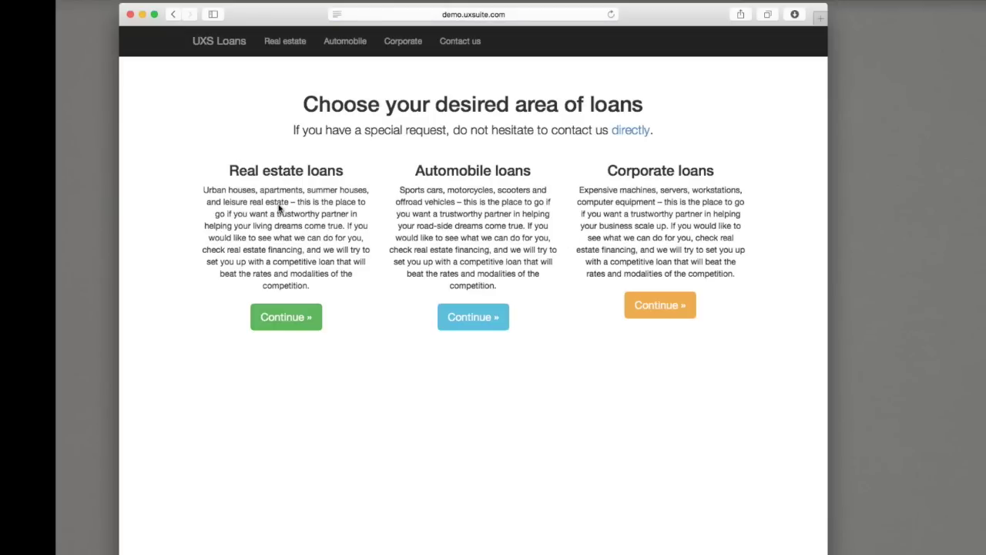
click(279, 319)
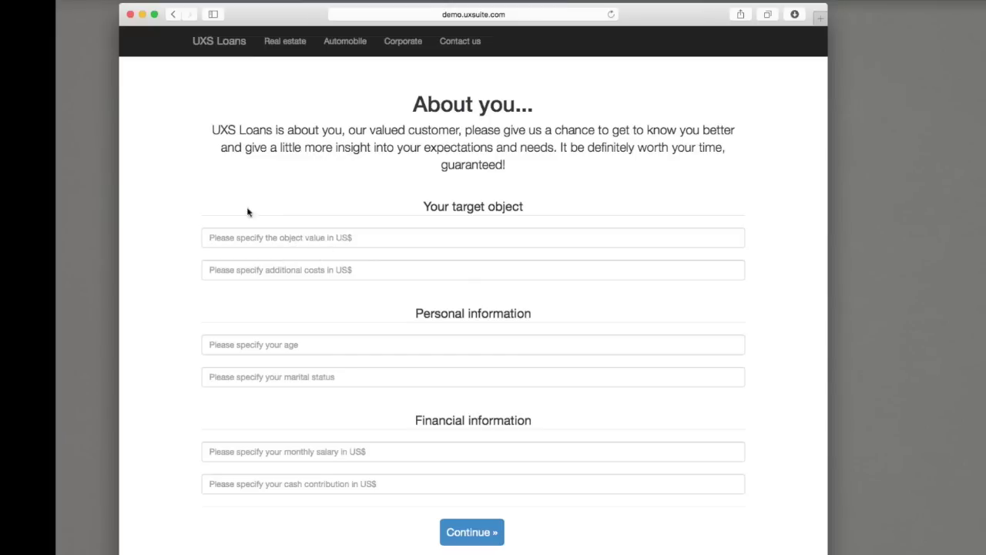
click(374, 239)
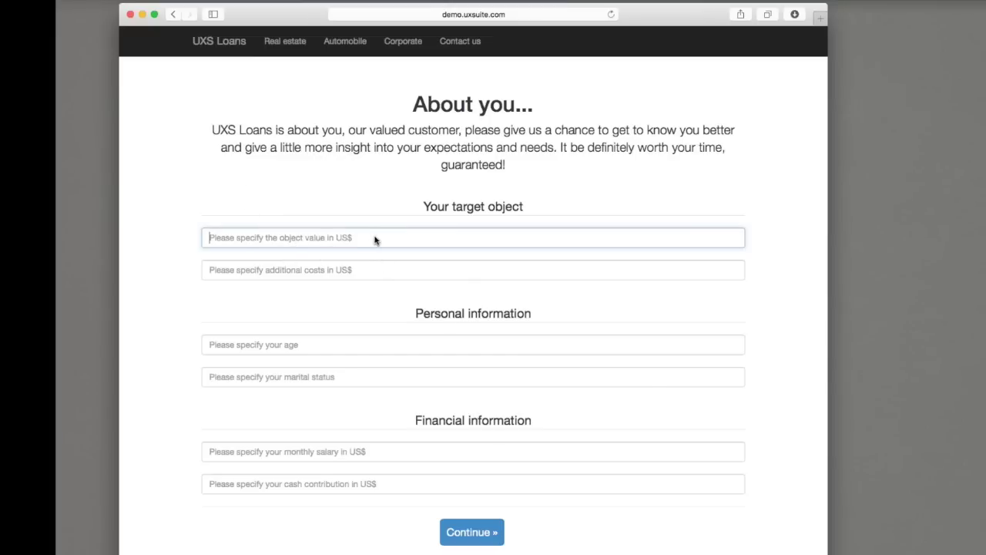
text(20)
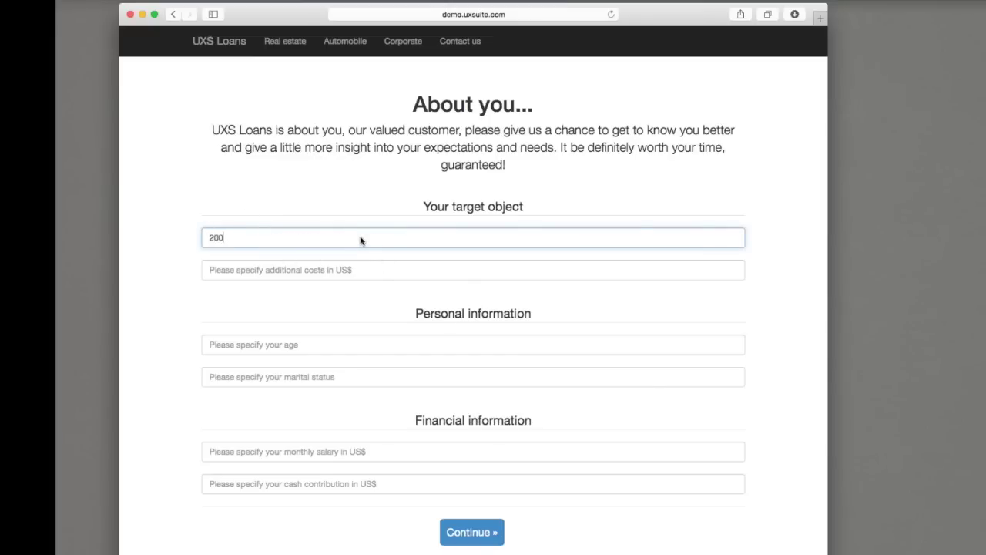
text(0)
Switch the focus back and forth several times between the object value and additional costs fields without changing them
click(223, 254)
click(333, 272)
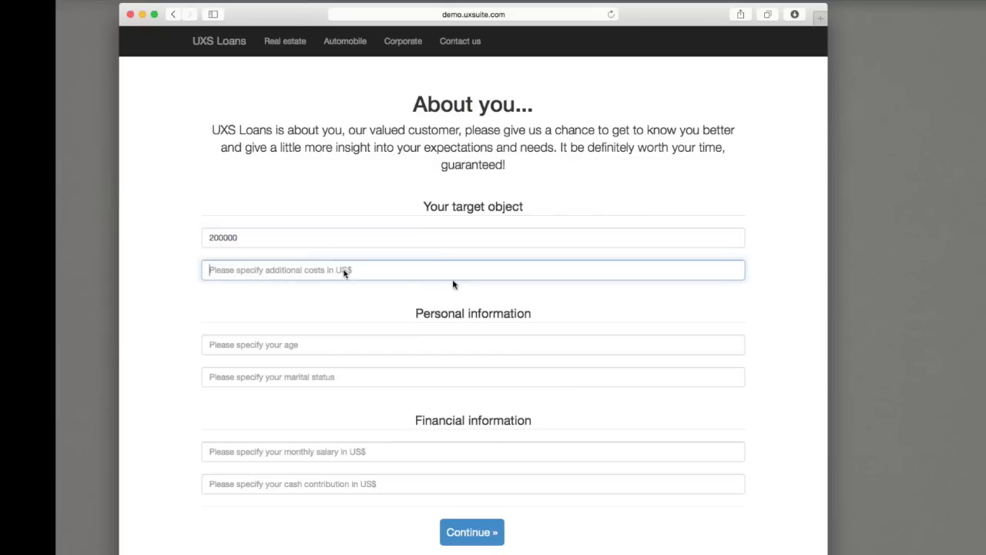
click(391, 240)
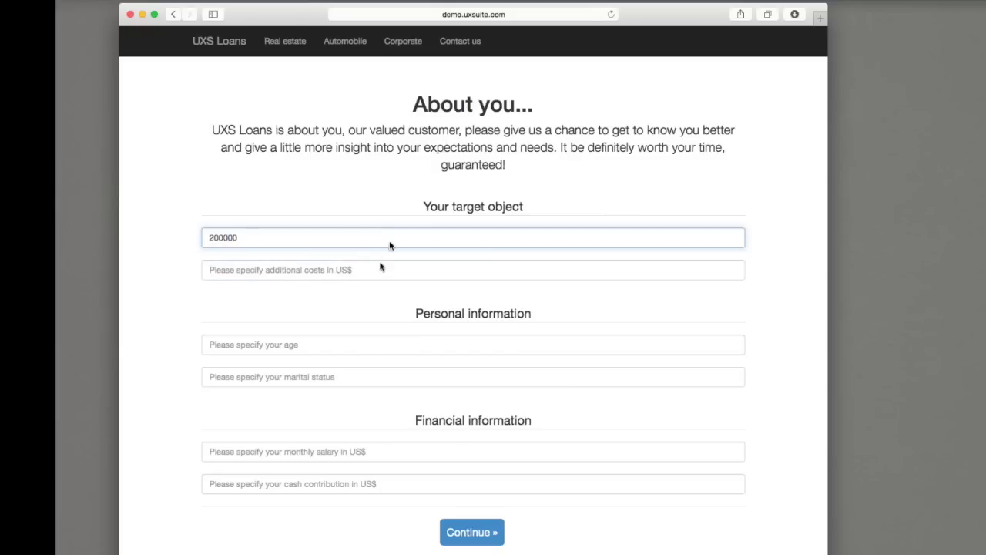
click(378, 273)
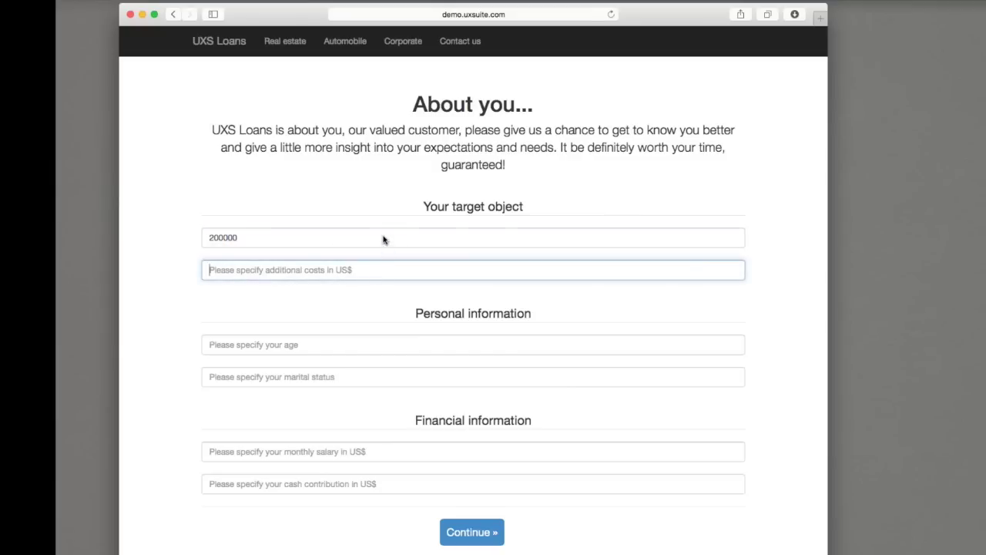
click(375, 246)
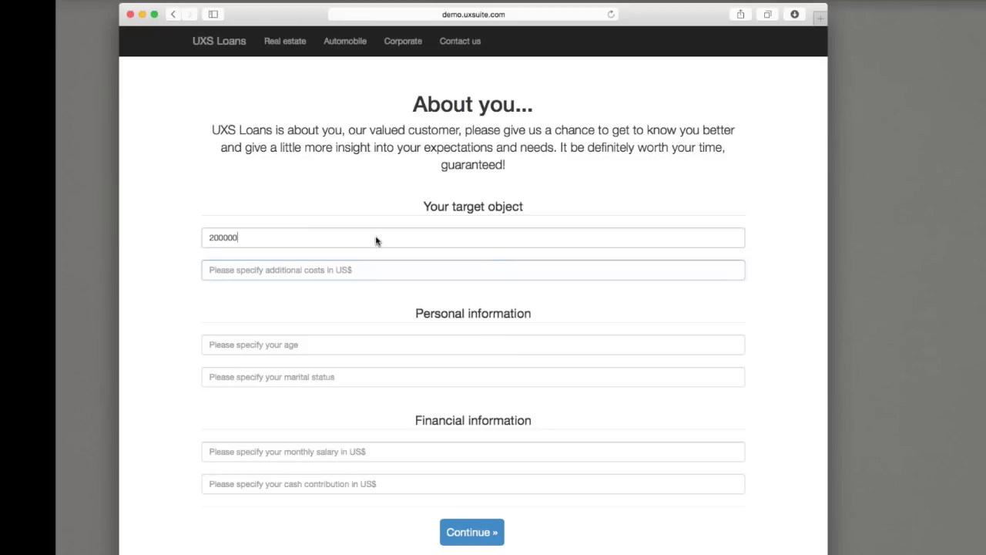
click(375, 272)
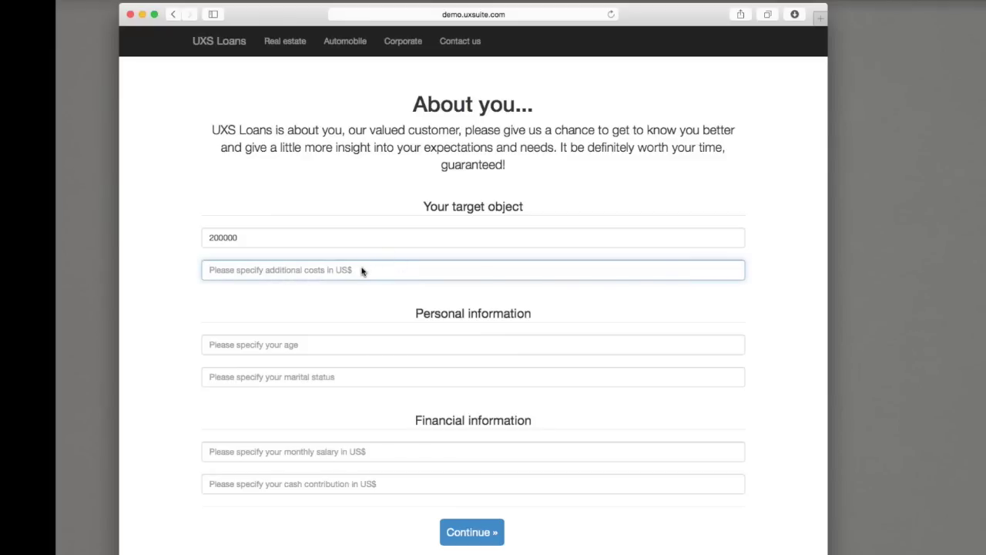
click(363, 241)
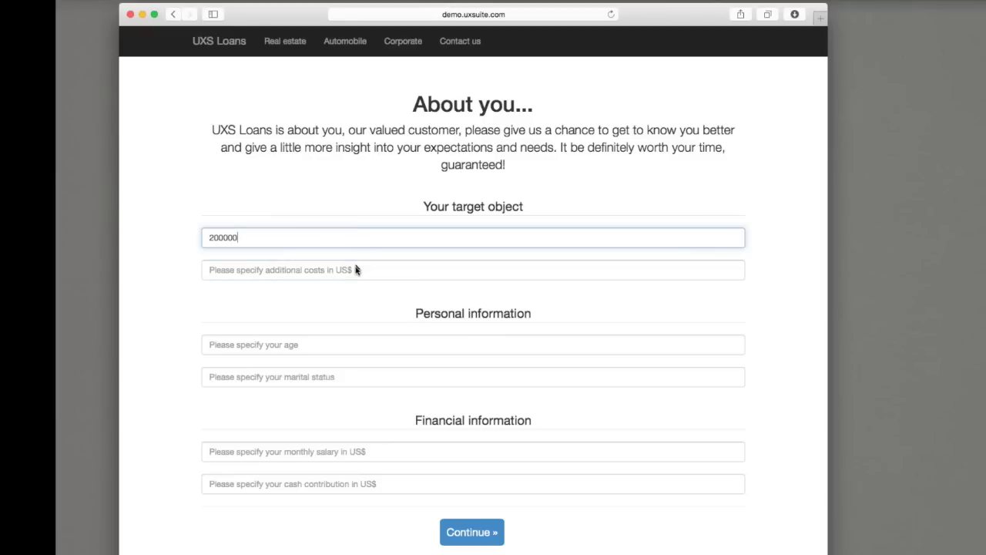
click(356, 269)
click(367, 245)
Enter 40 as the age and 4000 as the monthly salary, leaving the marital status empty
click(345, 352)
text(40)
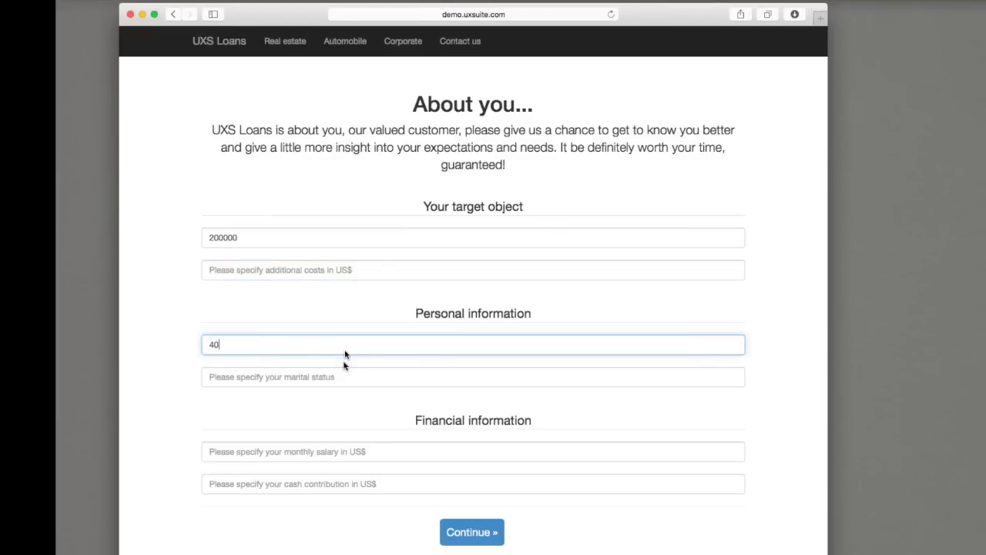
click(336, 378)
click(312, 455)
text(4000)
Visit the cash contribution, marital status, age and additional costs fields without entering anything, then continue to the appointment page
click(298, 483)
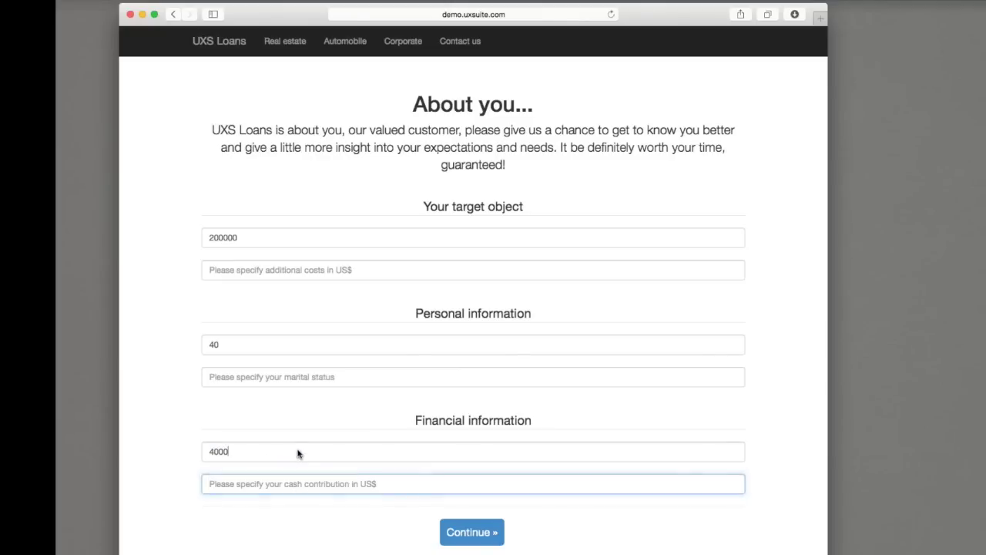
click(306, 379)
click(313, 351)
click(311, 275)
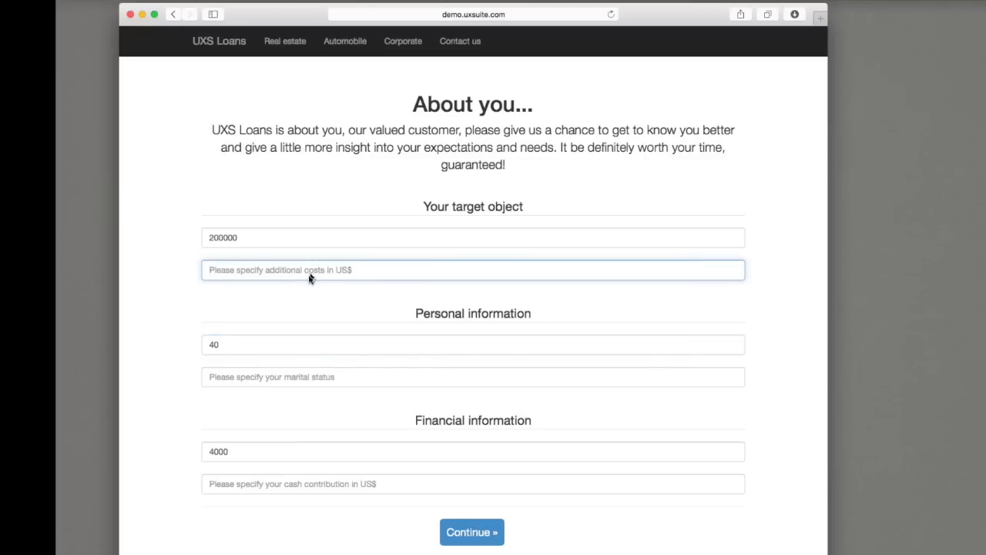
click(291, 380)
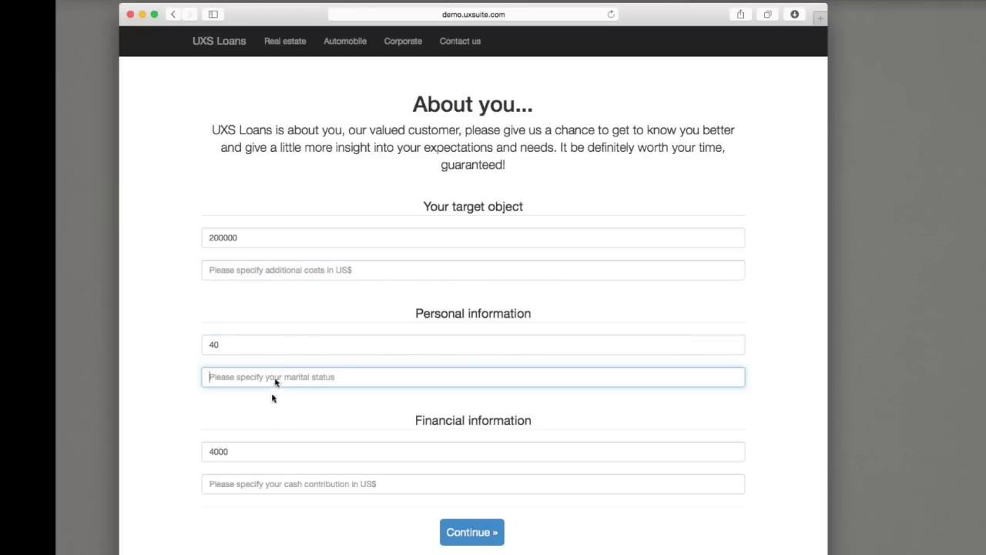
click(287, 486)
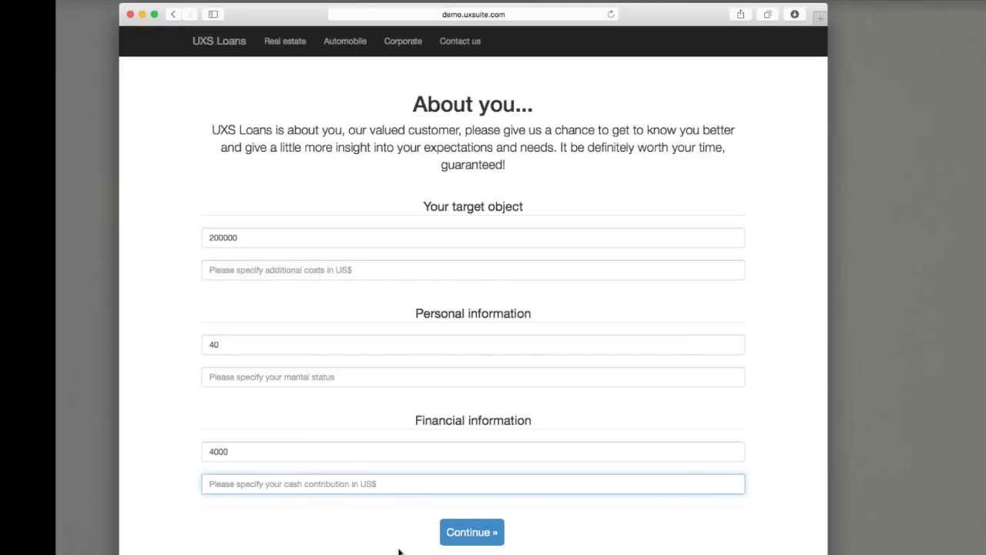
click(479, 533)
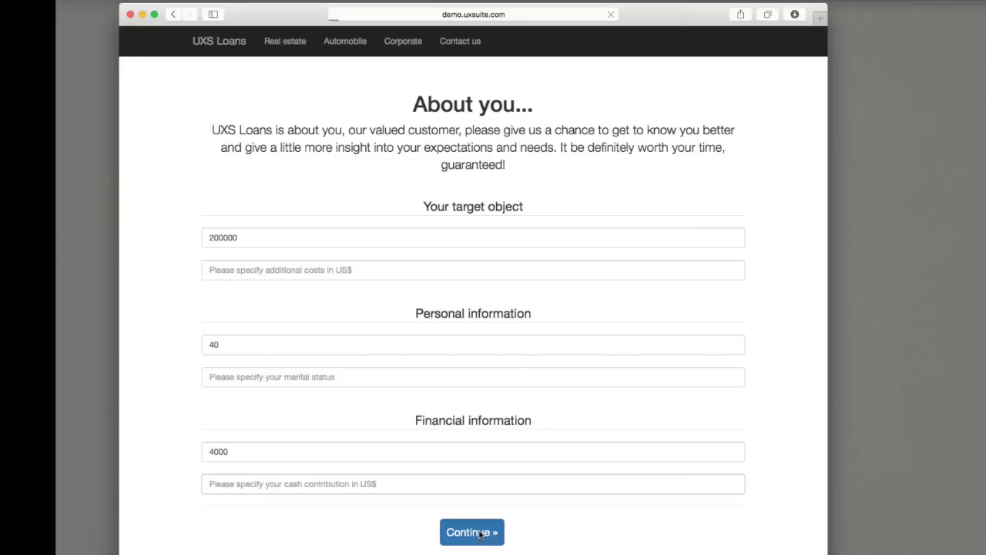
Enter the applicant's first name in the contact details and finish the appointment request
click(298, 222)
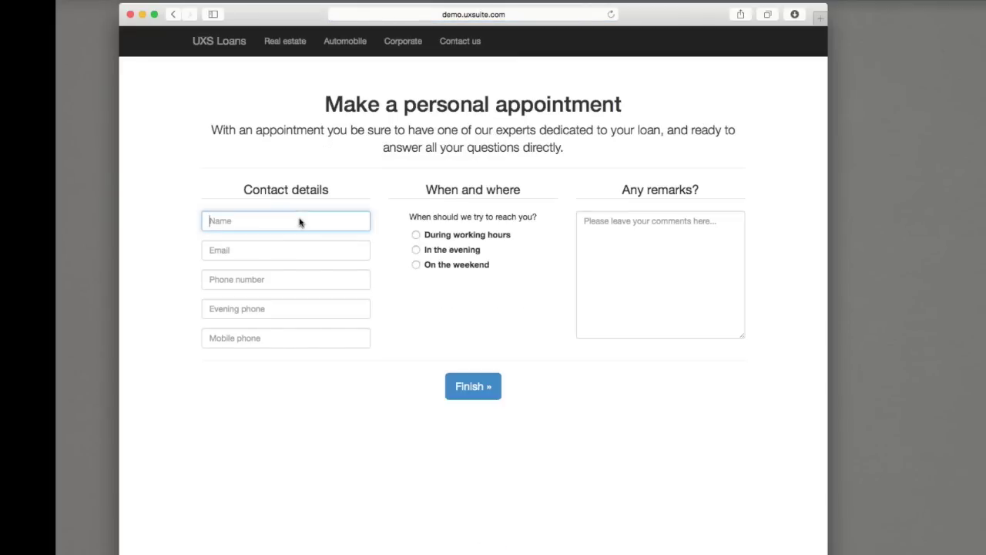
text(Mary)
click(455, 393)
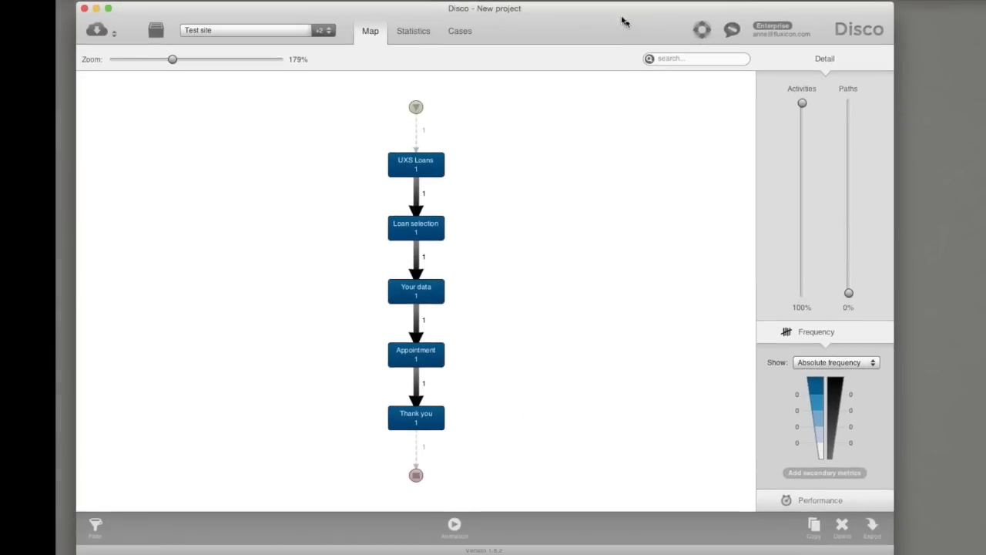
In Disco, limit the Test site data set on the Airlift server to start at 02 Apr 2015, 17:54:58, and download it for analysis
click(85, 30)
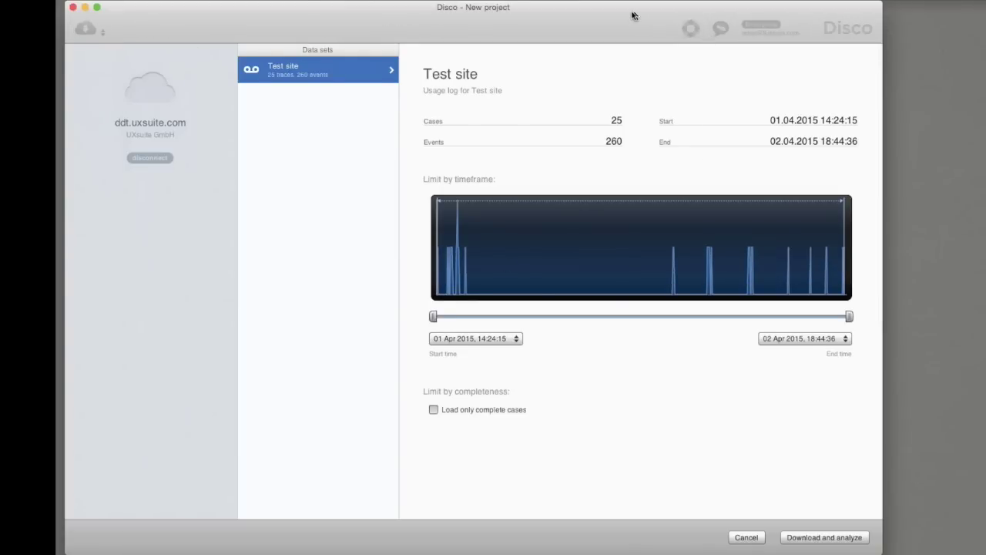
drag(631, 15, 619, 16)
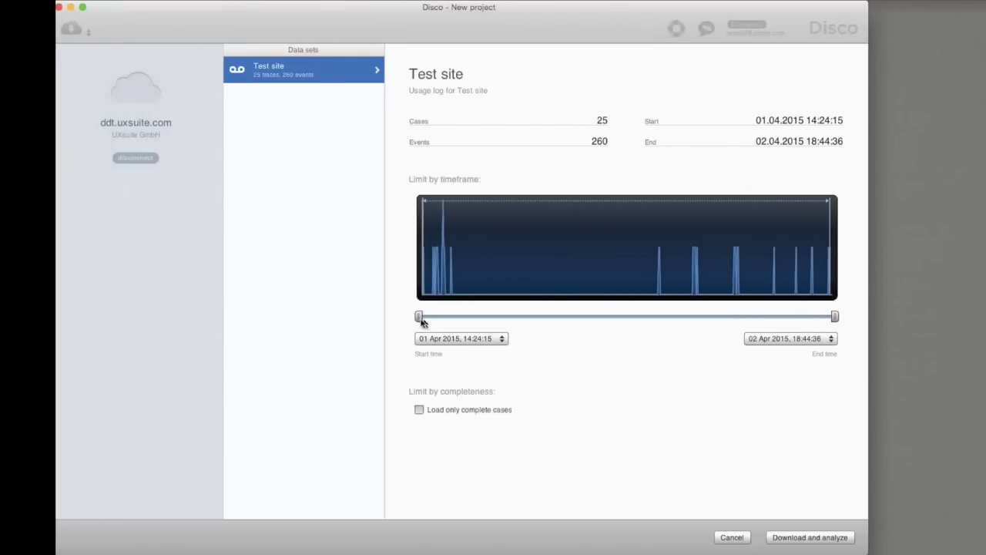
drag(418, 317, 817, 285)
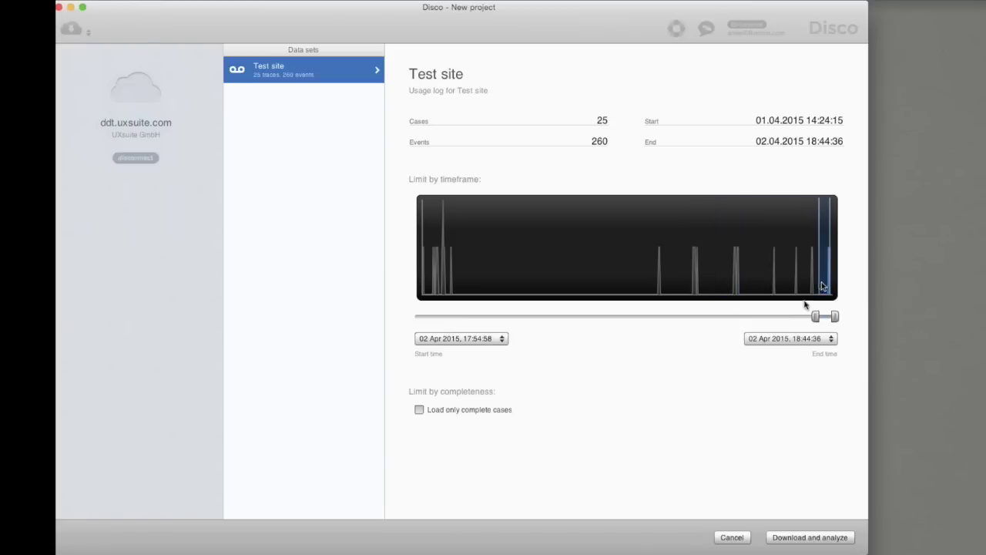
click(815, 538)
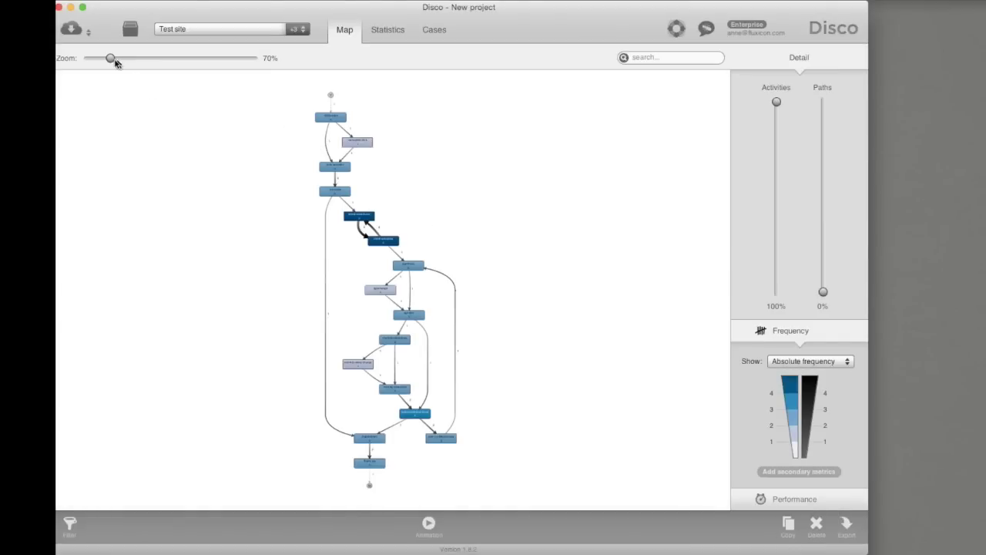
drag(111, 61, 133, 60)
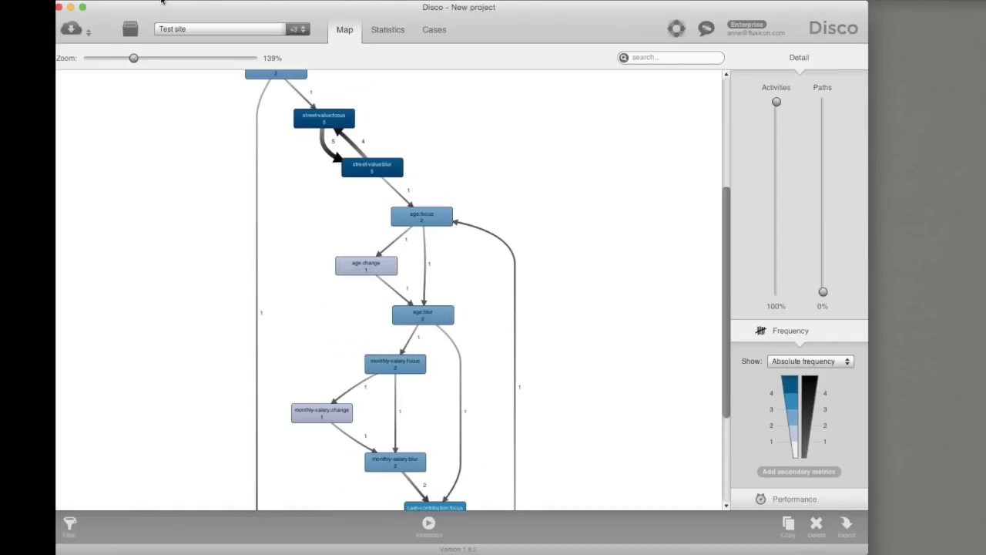
Examine the beginning of the process map, from the UXS Loans page through the street-value field events
drag(168, 10, 174, 8)
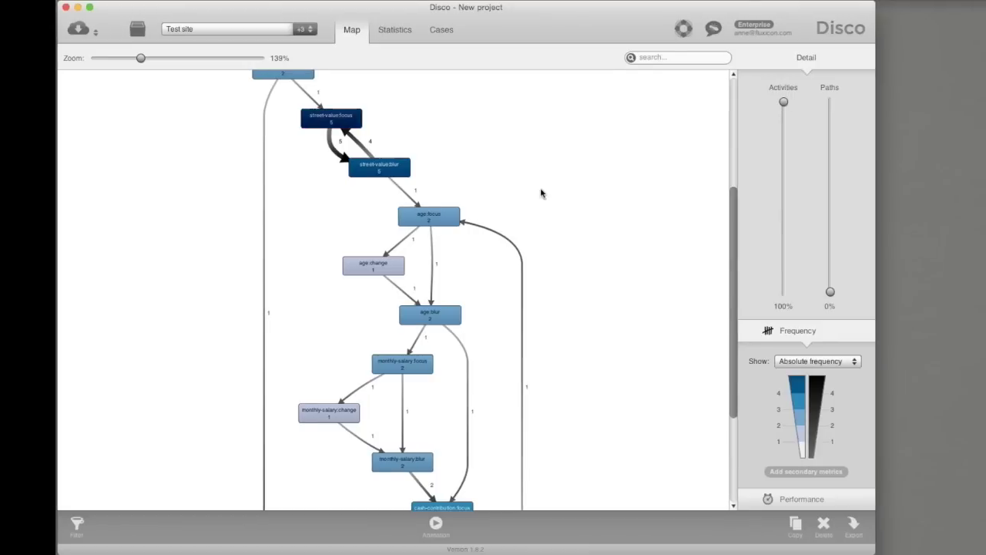
scroll(539, 193, up, 3)
drag(516, 152, 544, 432)
scroll(539, 416, up, 2)
scroll(383, 187, up, 1)
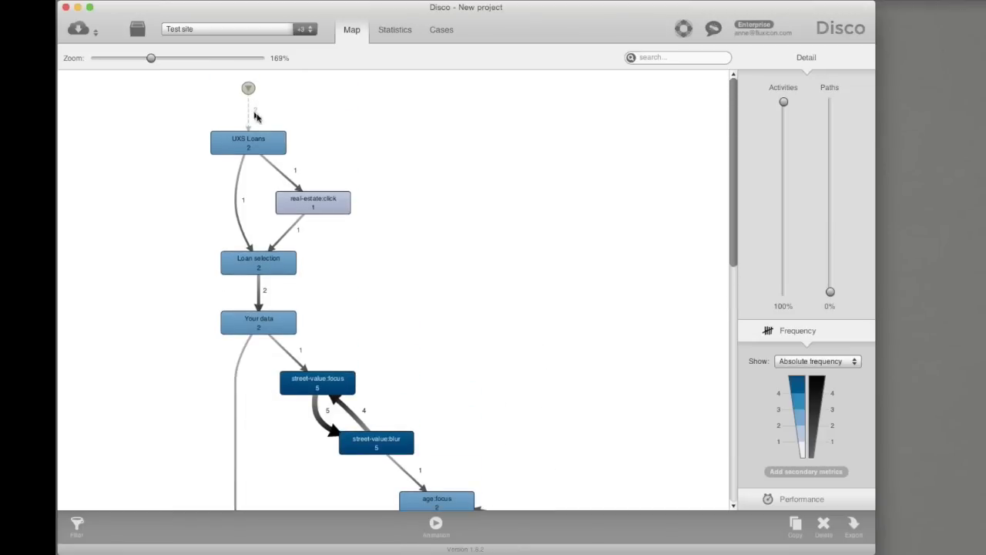
Compare the individual event tables of Session 25 and Session 24, and return to the process map
click(451, 33)
click(255, 124)
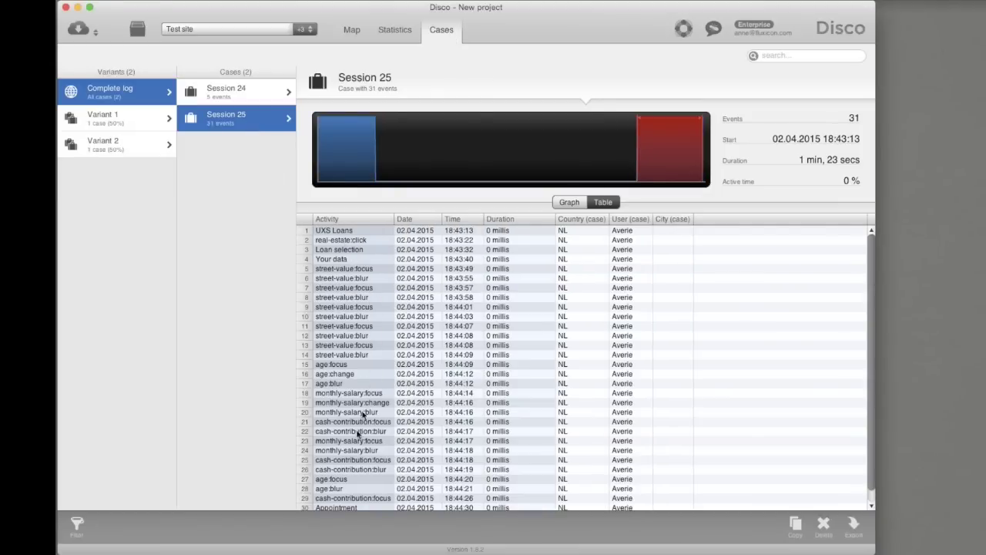
click(246, 94)
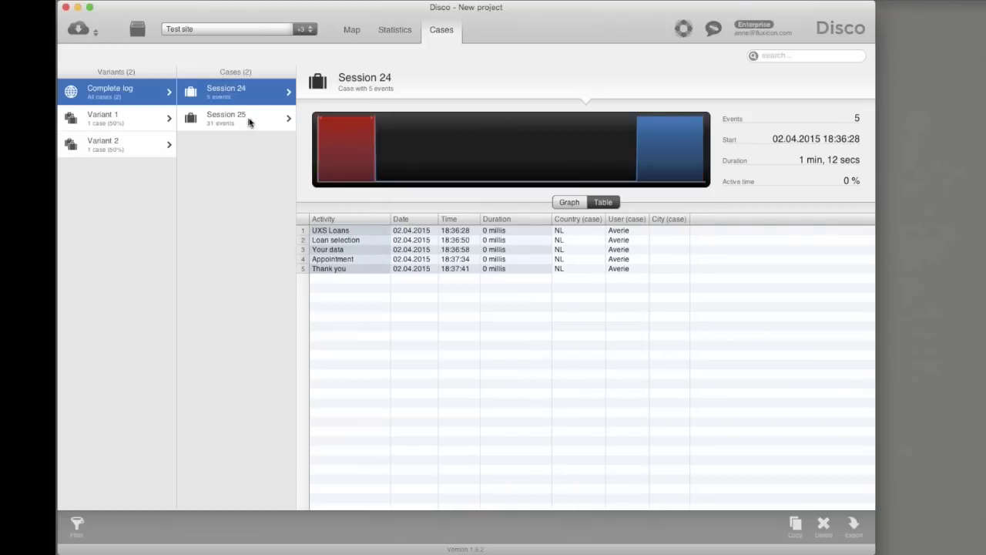
click(249, 120)
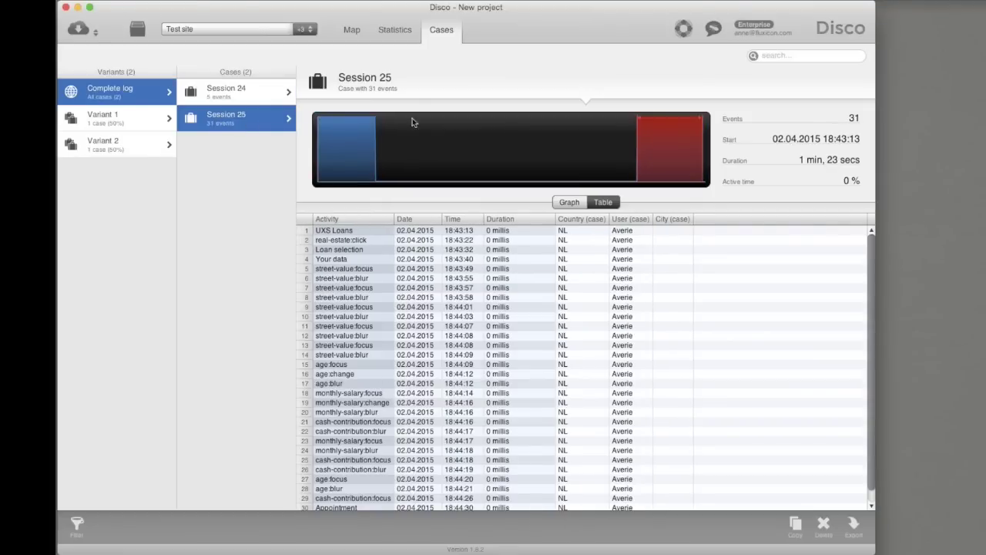
click(353, 32)
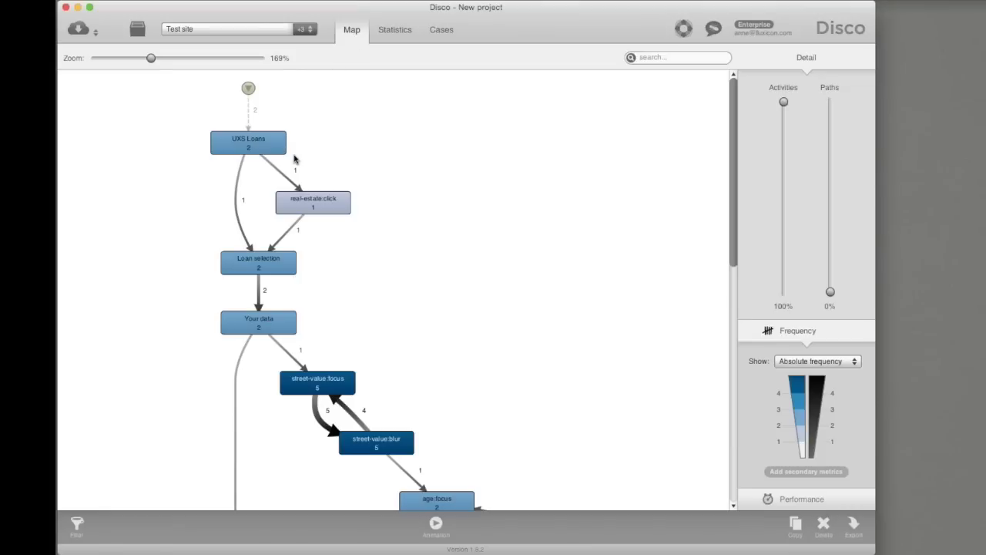